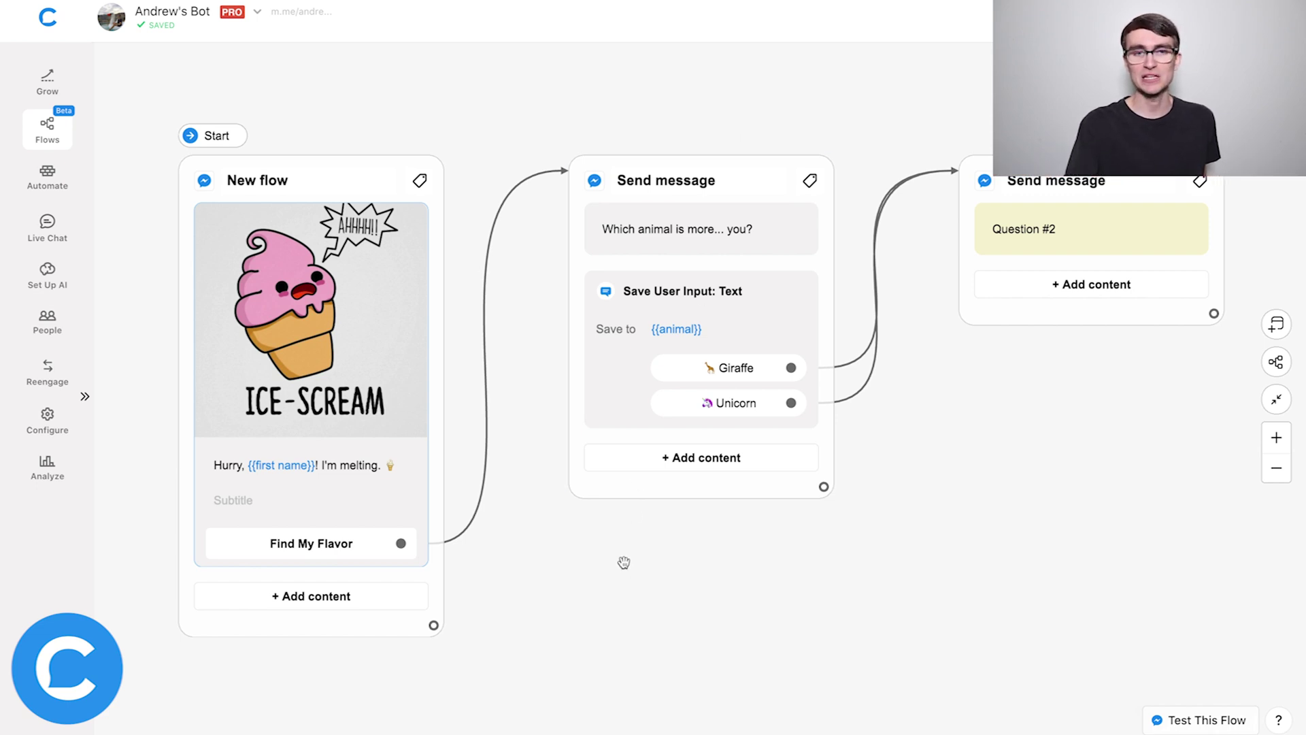
# Step: Add a Persistent Menu entry block and place it left of the New flow block
pyautogui.scroll(-2, 624, 561)
pyautogui.moveTo(622, 562); pyautogui.dragTo(758, 554)
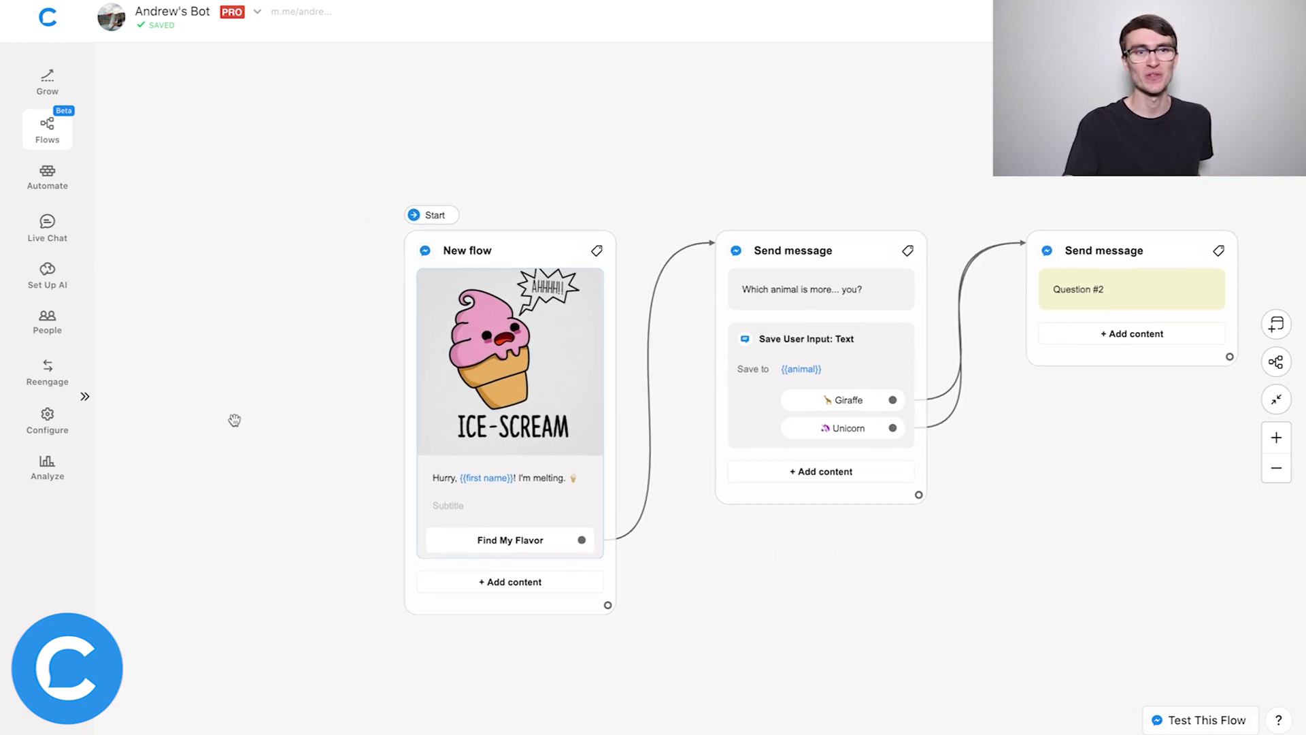
pyautogui.rightClick(209, 395)
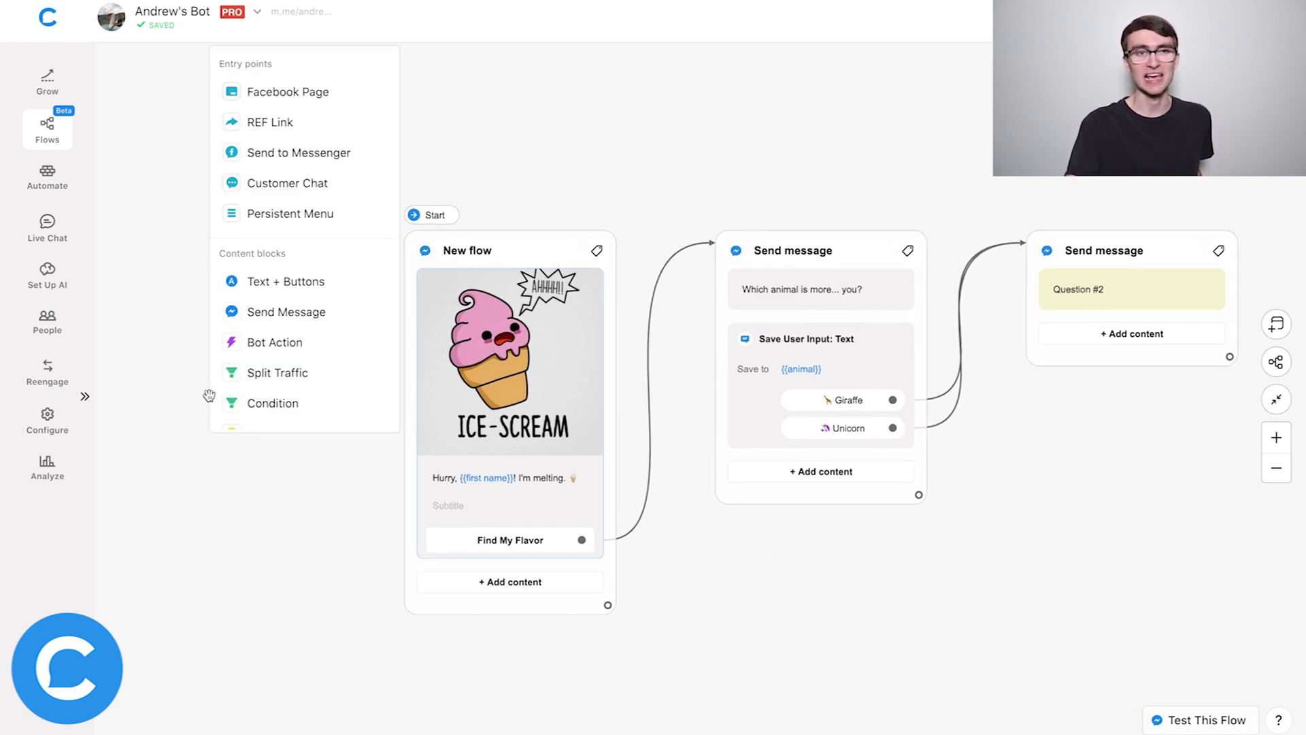
pyautogui.click(333, 213)
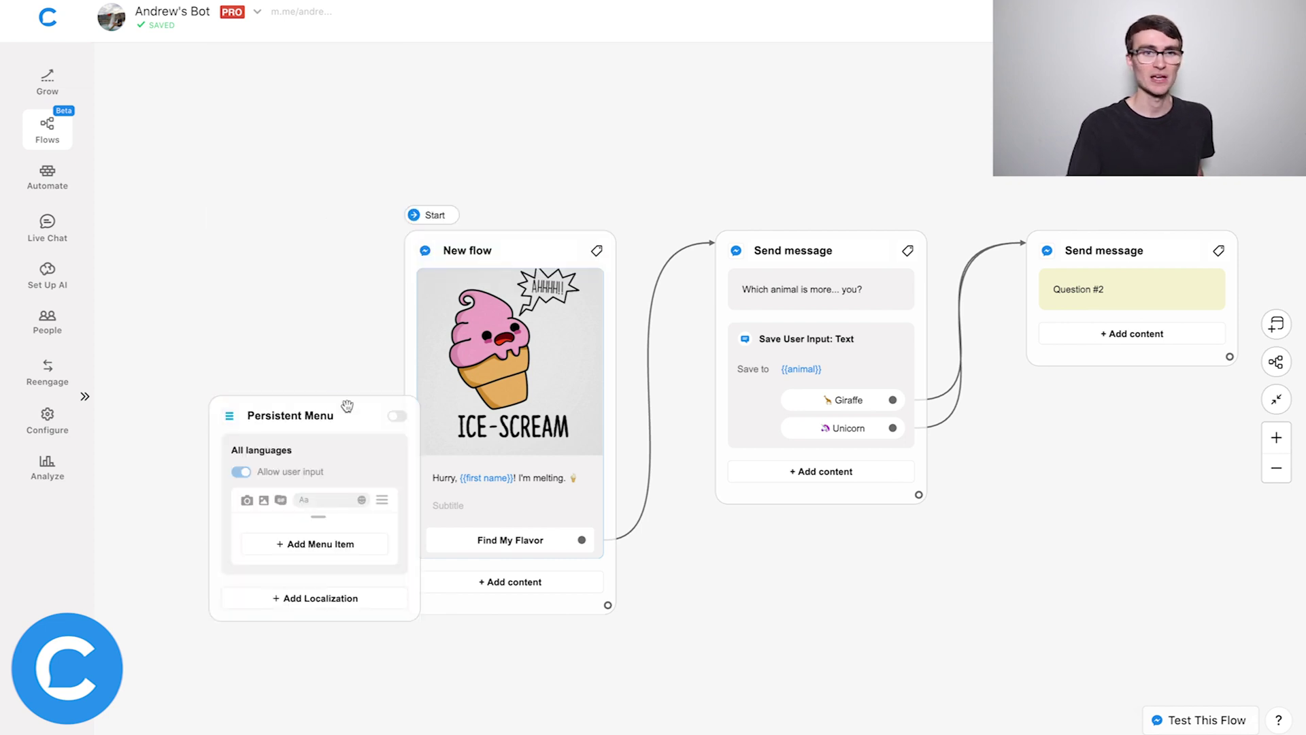
pyautogui.moveTo(344, 417); pyautogui.dragTo(234, 316)
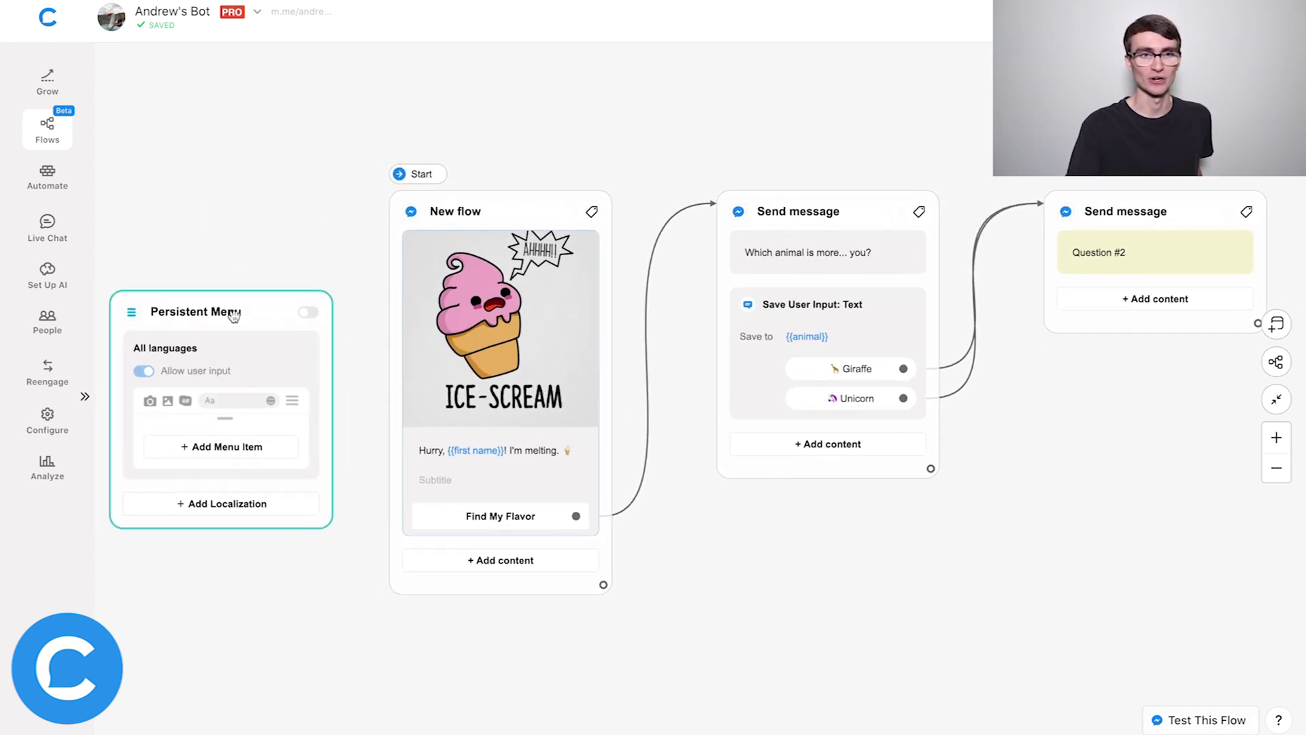
pyautogui.moveTo(254, 210); pyautogui.dragTo(338, 212)
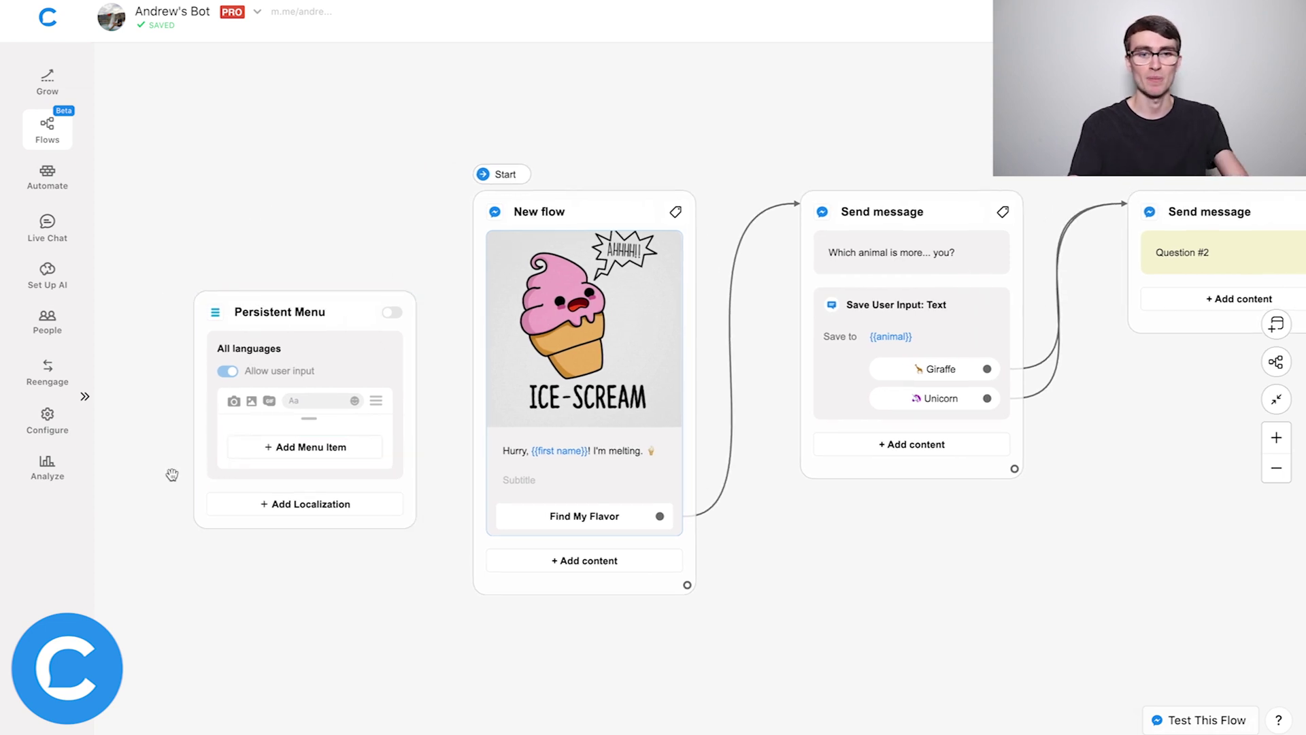
# Step: Add a first, empty item to the Persistent Menu
pyautogui.scroll(-2, 172, 475)
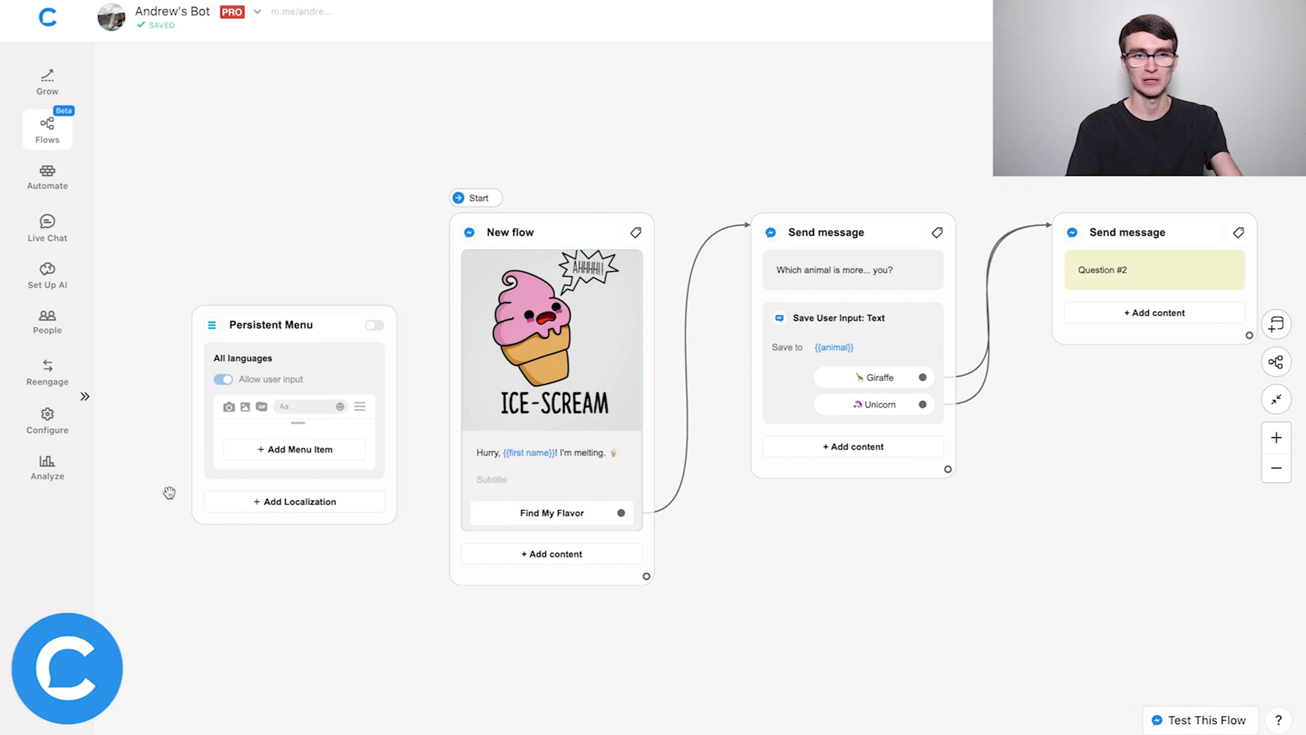
pyautogui.scroll(4, 170, 487)
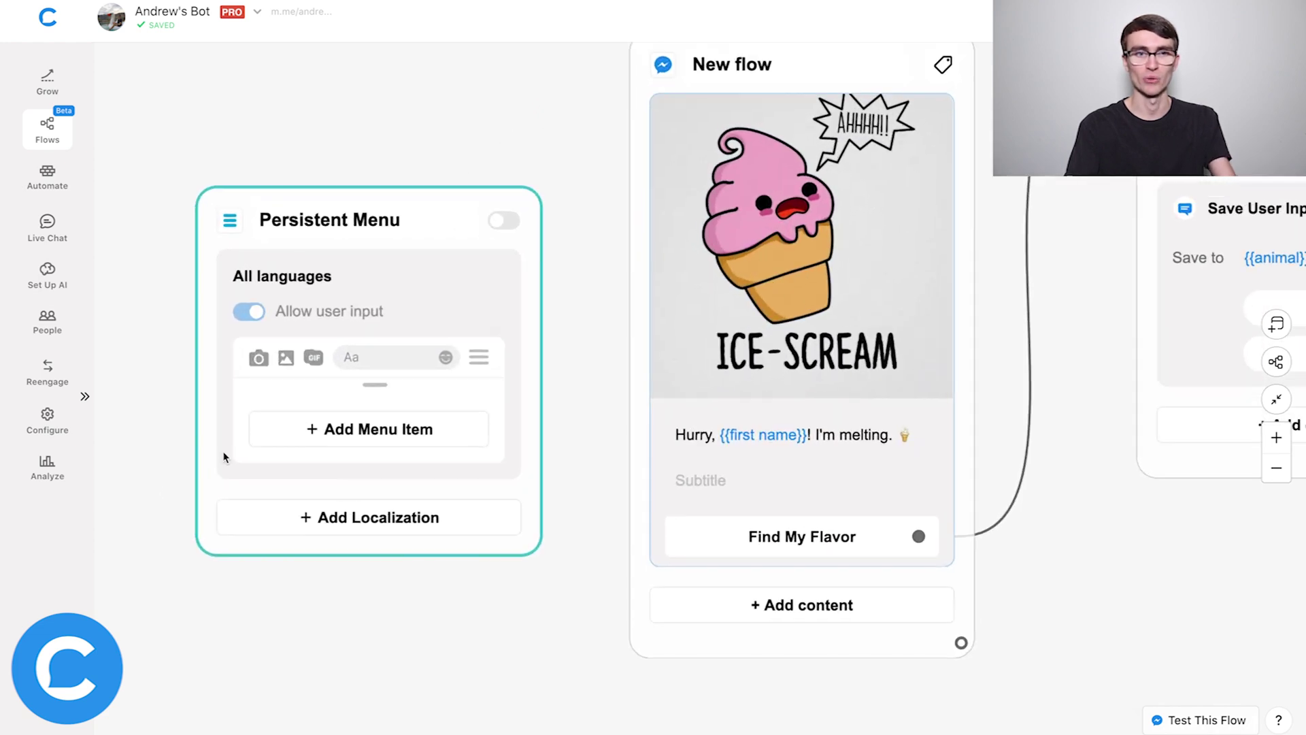
pyautogui.click(330, 427)
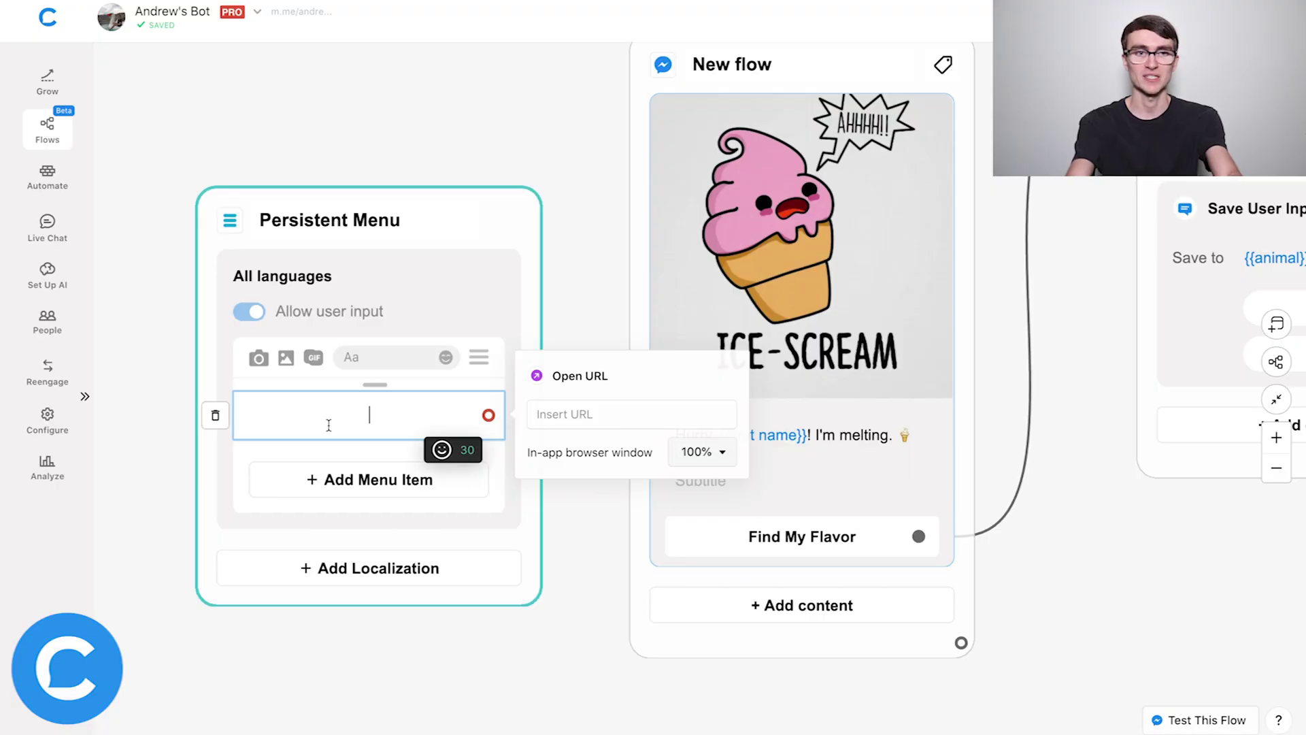
# Step: Name menu items Restart Bot, Unsubscribe and Take Quiz, then move Take Quiz to the top
pyautogui.write('R')
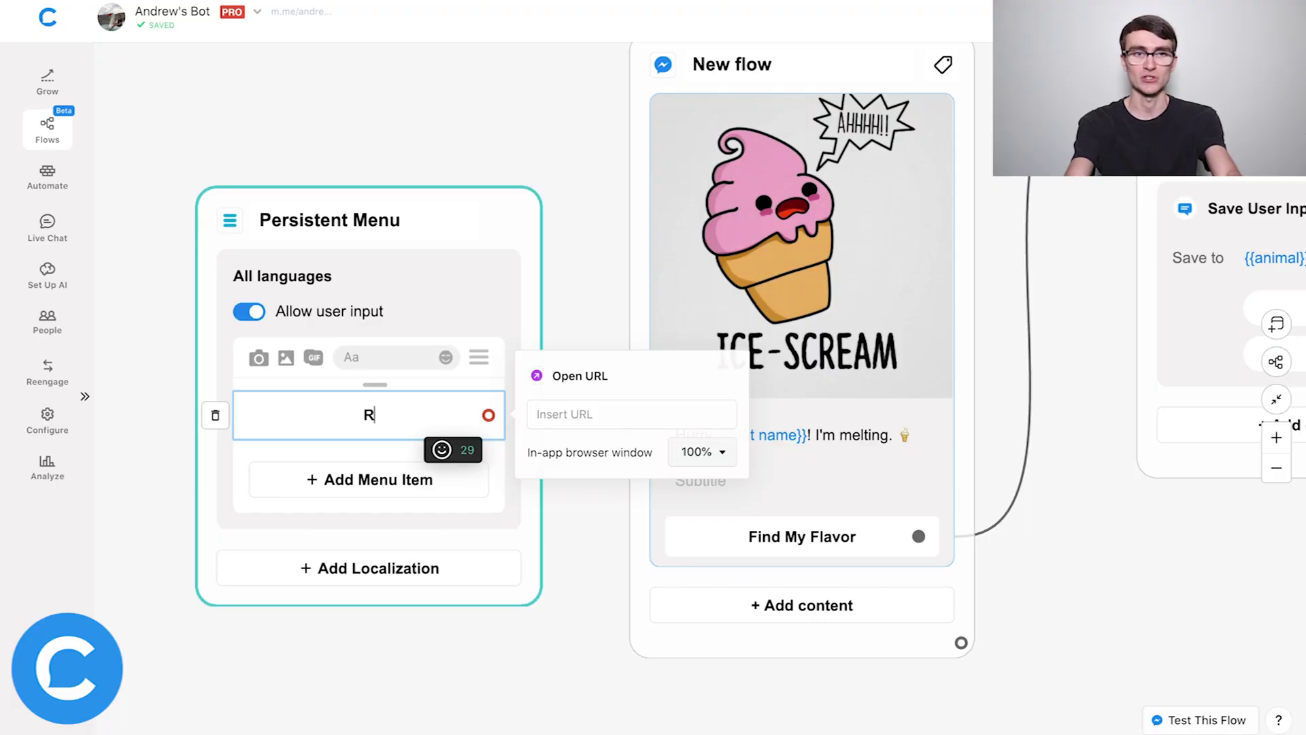
pyautogui.write('estart Bot')
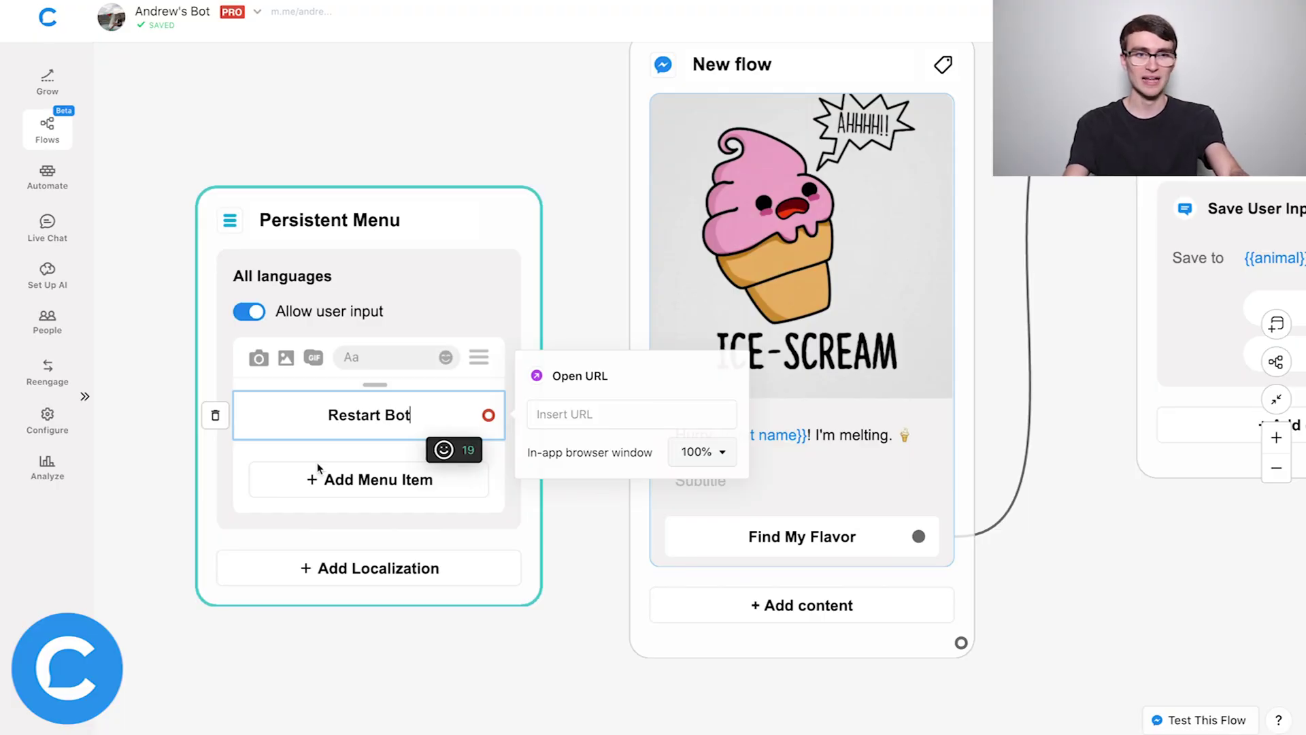
pyautogui.click(318, 482)
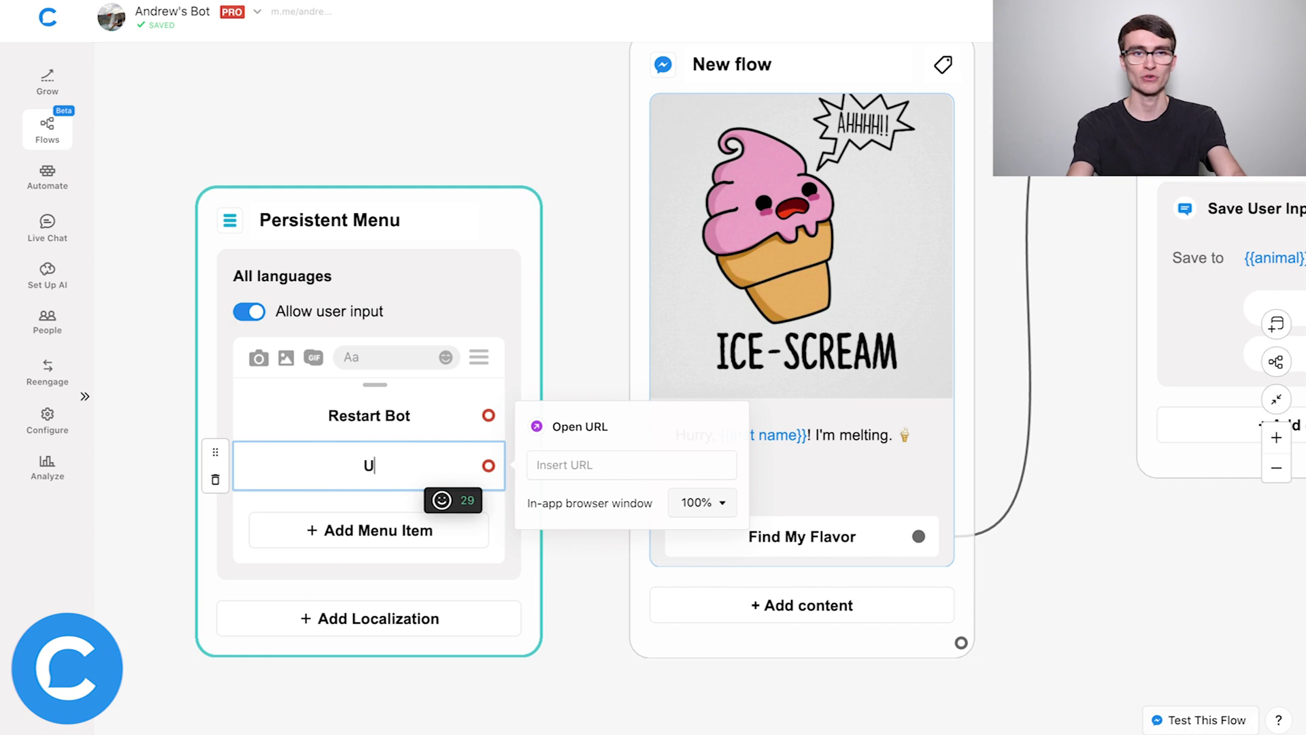
pyautogui.write('Unsubscribe')
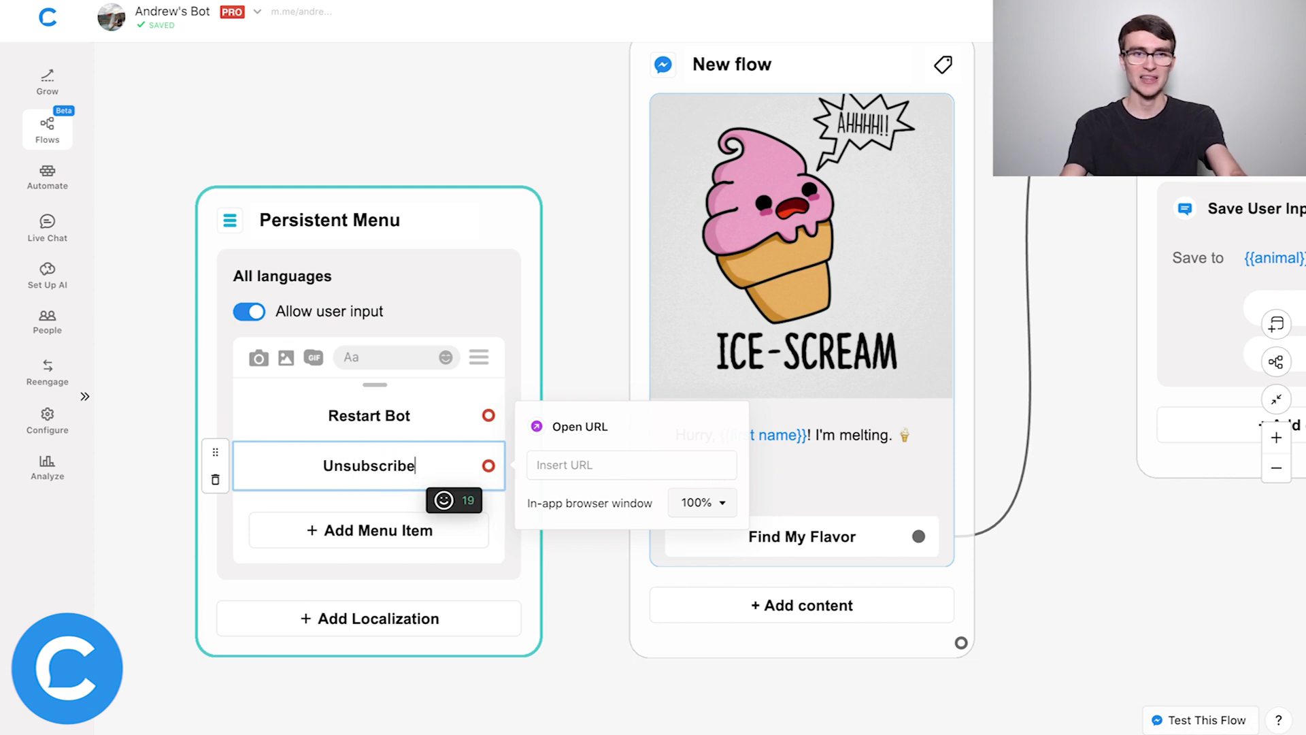
pyautogui.click(351, 528)
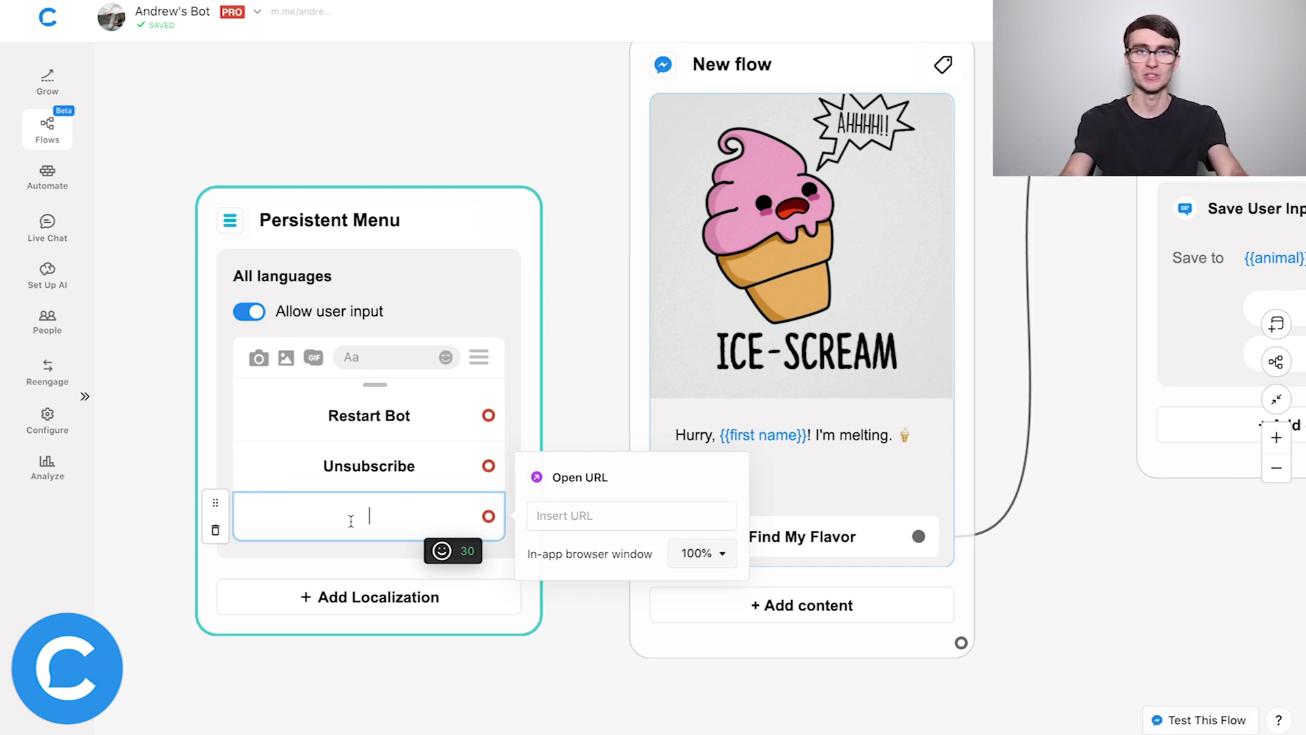
pyautogui.write('Take Quiz')
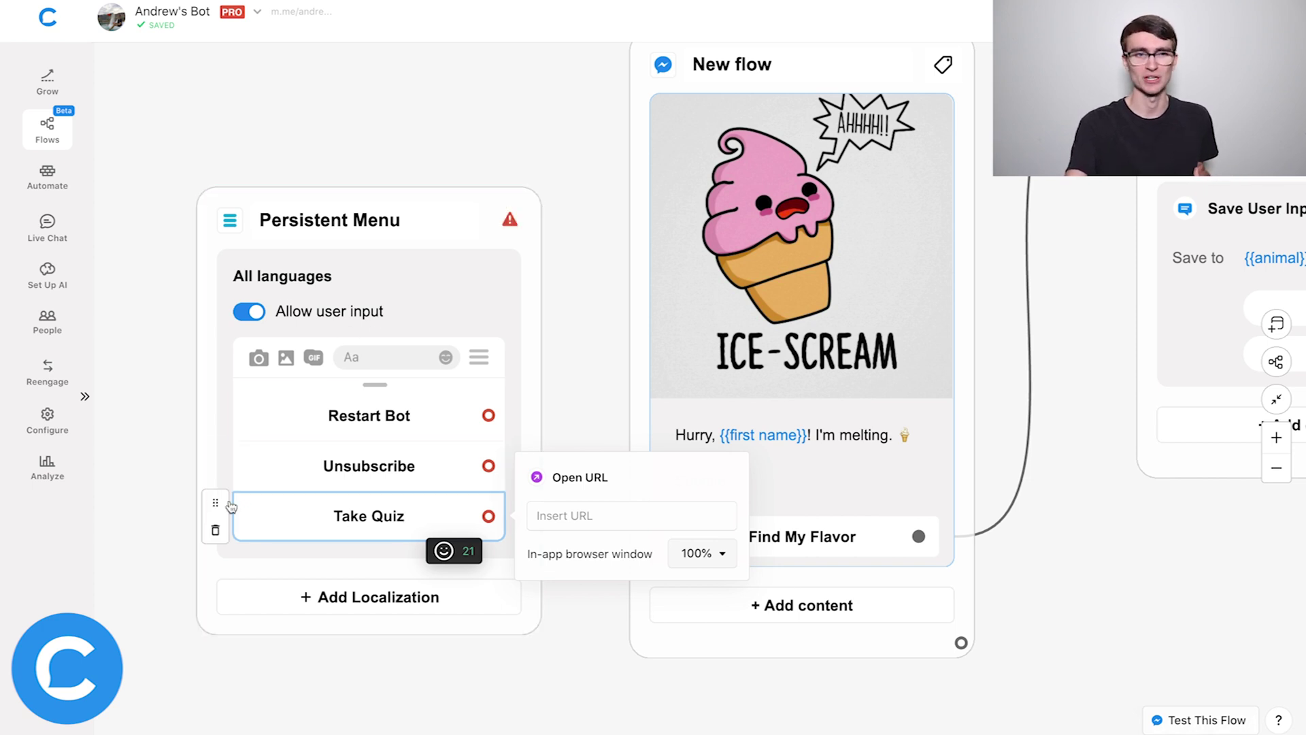
pyautogui.moveTo(217, 505); pyautogui.dragTo(218, 395)
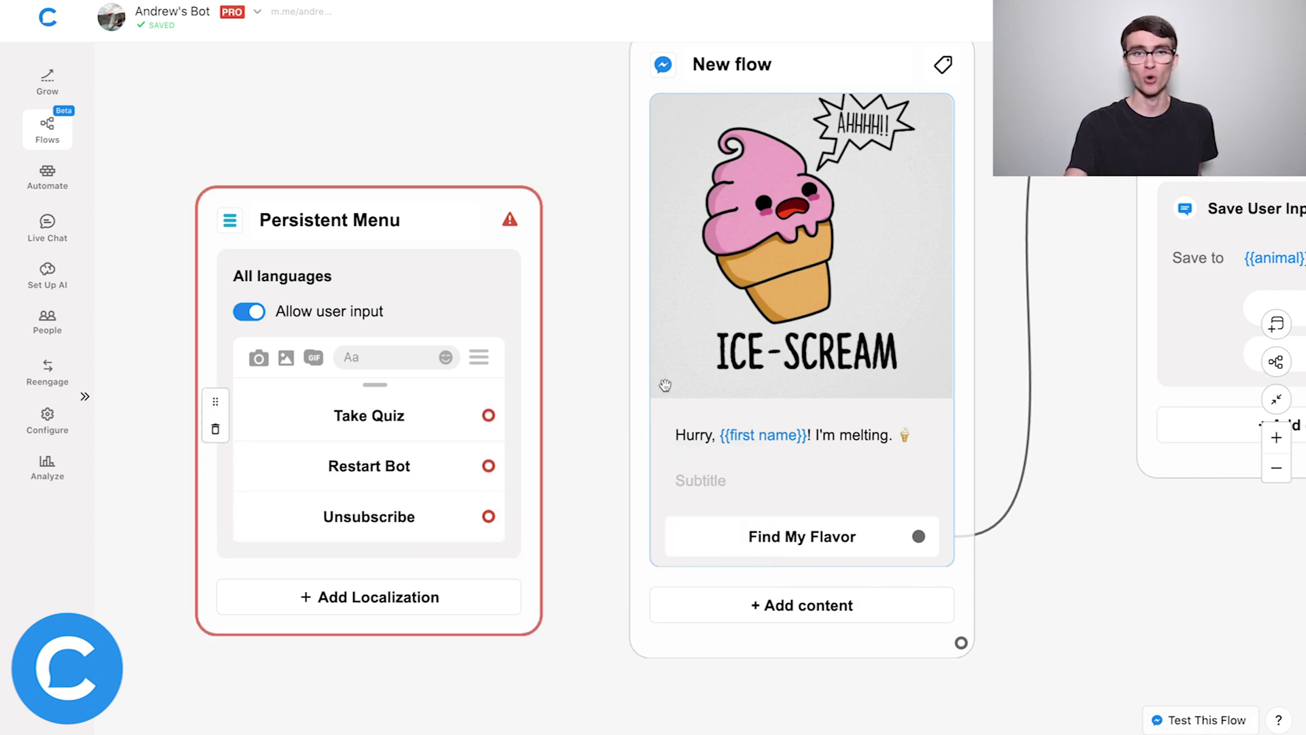
pyautogui.scroll(-3, 599, 430)
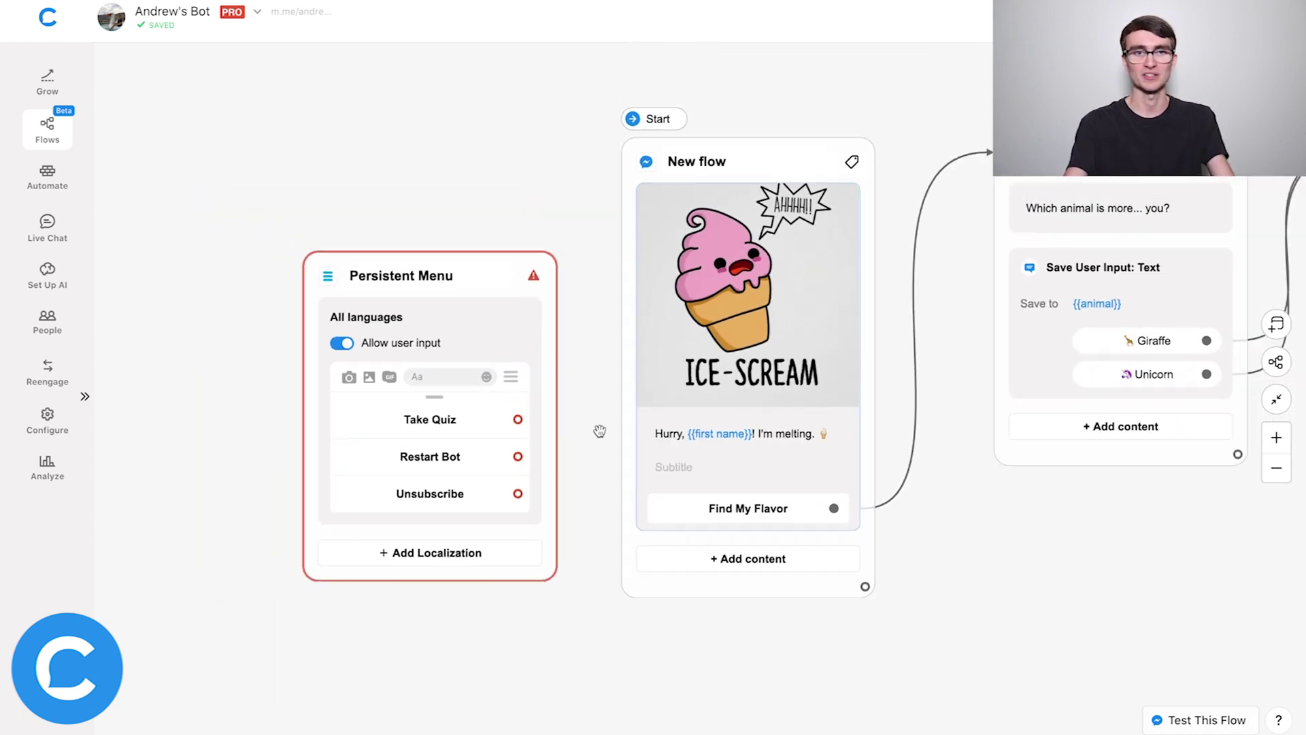
# Step: Link Take Quiz to the New flow block and draw a new connection from Restart Bot
pyautogui.moveTo(519, 426); pyautogui.dragTo(688, 359)
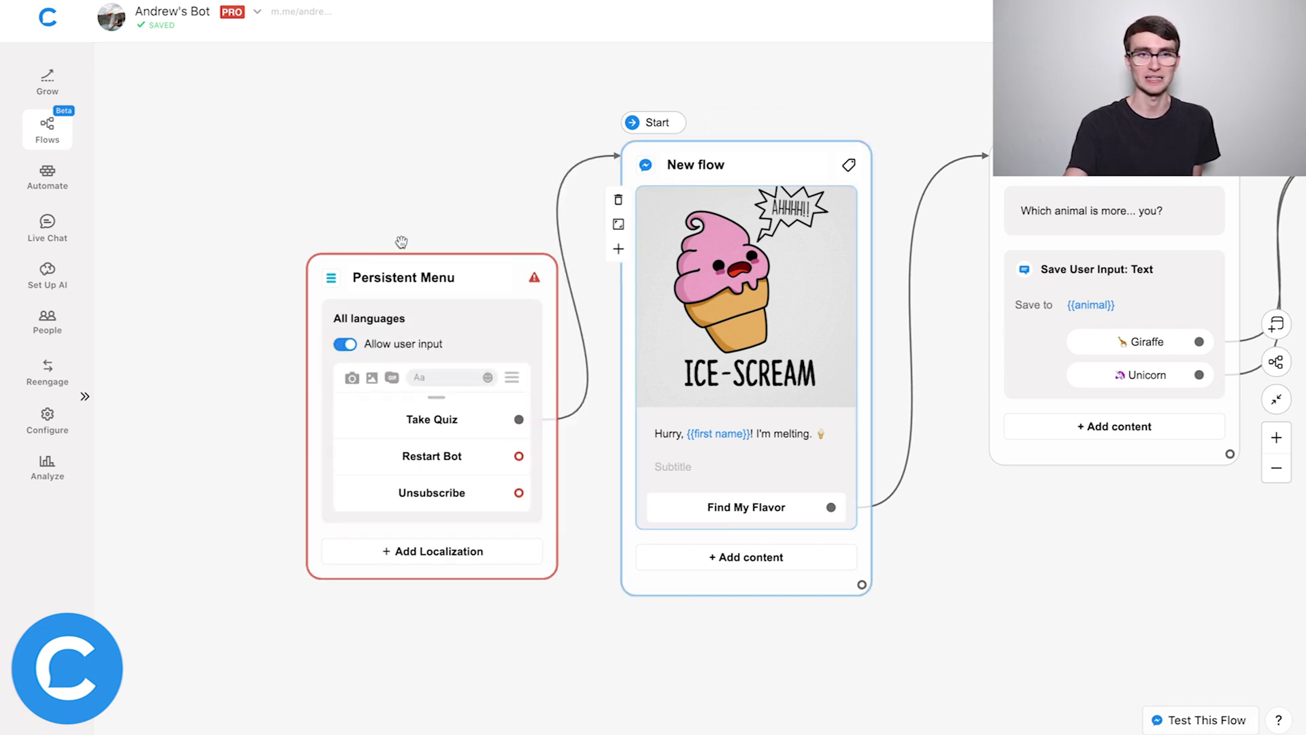
pyautogui.moveTo(485, 270); pyautogui.dragTo(402, 274)
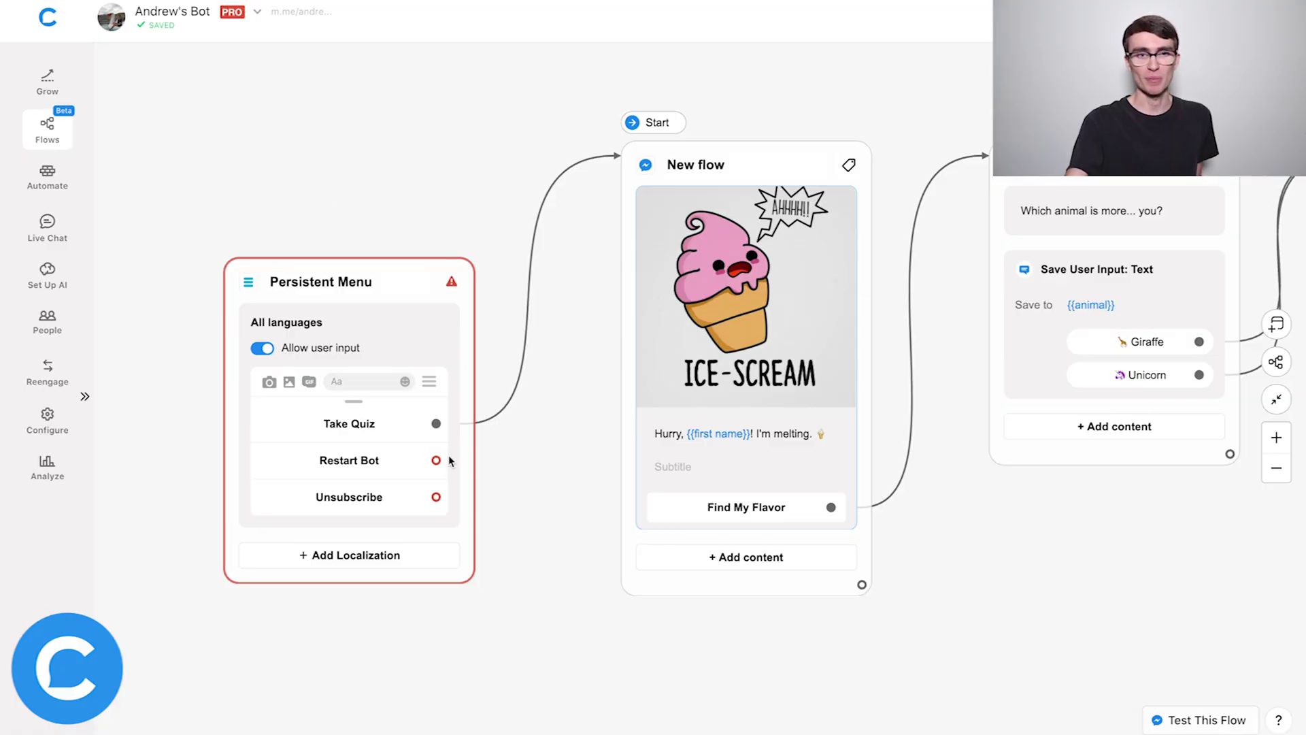
pyautogui.moveTo(436, 460); pyautogui.dragTo(585, 634)
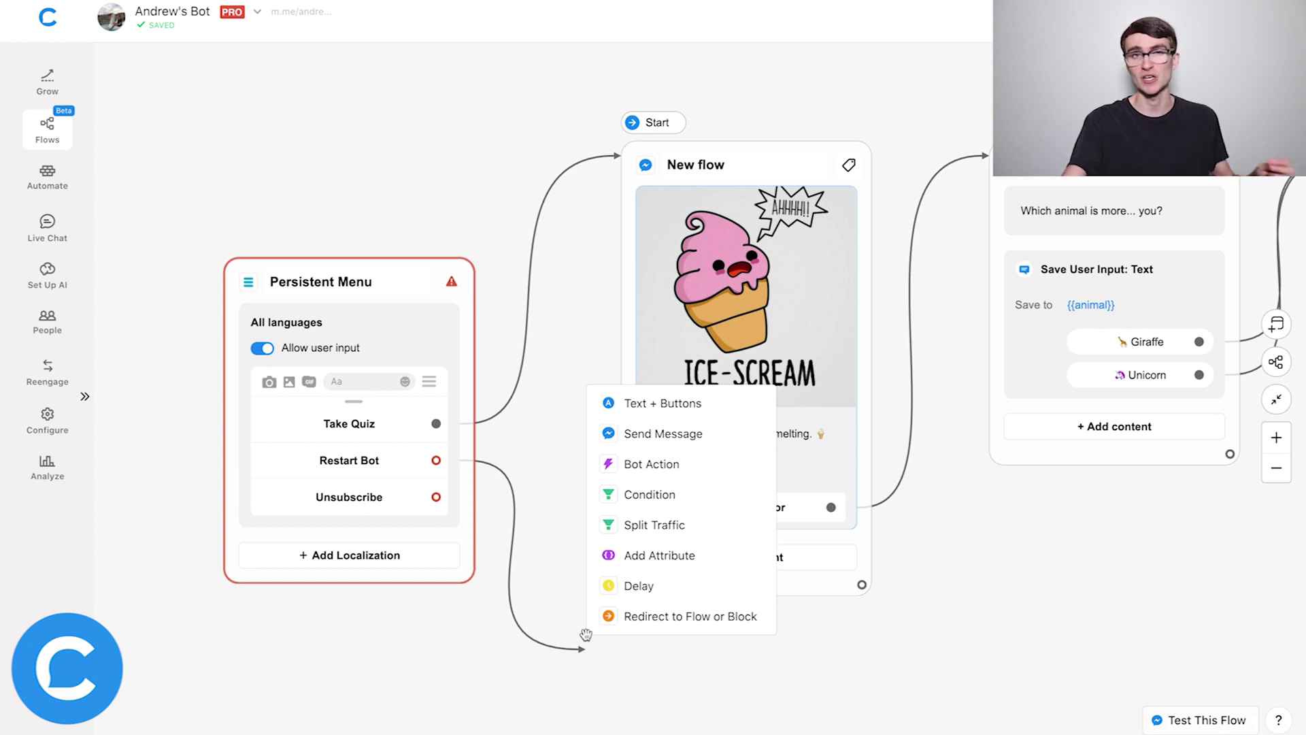
# Step: Make Restart Bot lead to a Redirect block targeting Facebook Page, then draw a link from Unsubscribe
pyautogui.click(651, 617)
pyautogui.click(756, 692)
pyautogui.scroll(-2, 708, 612)
pyautogui.click(696, 564)
pyautogui.write('fa')
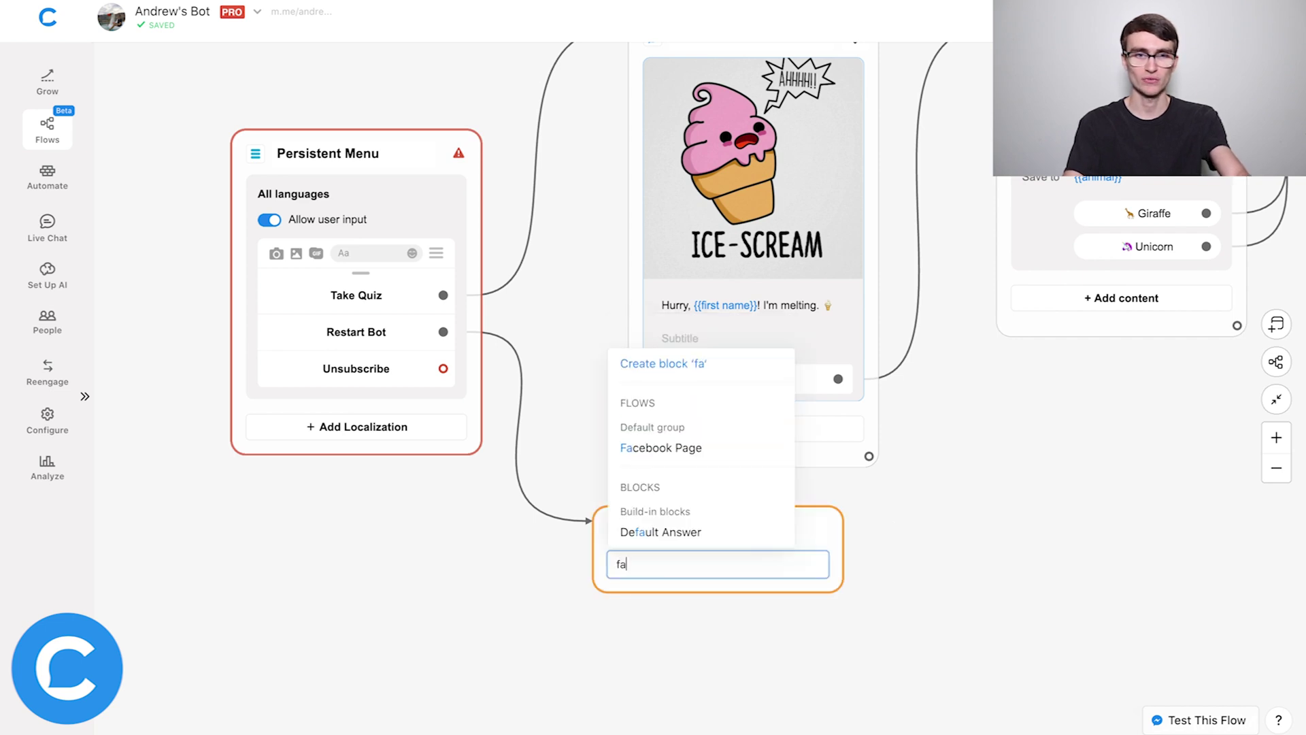
pyautogui.click(675, 453)
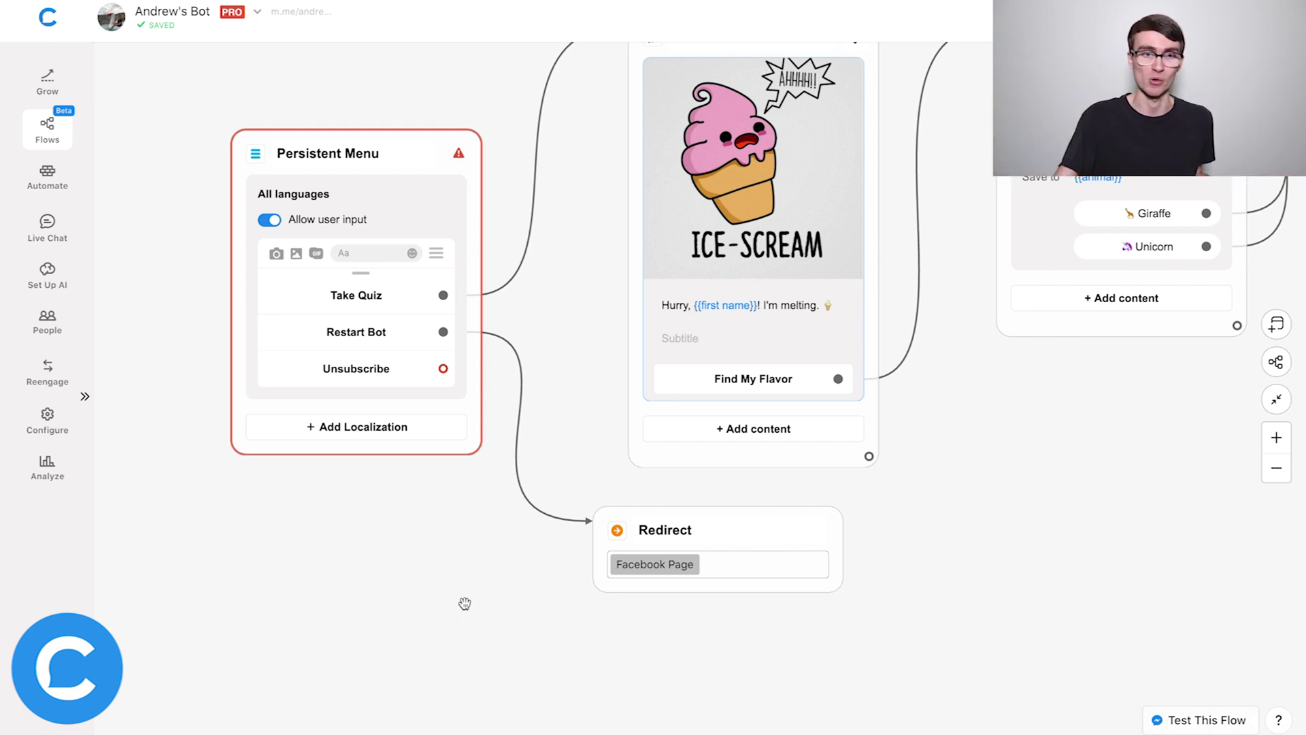
pyautogui.moveTo(443, 368); pyautogui.dragTo(594, 642)
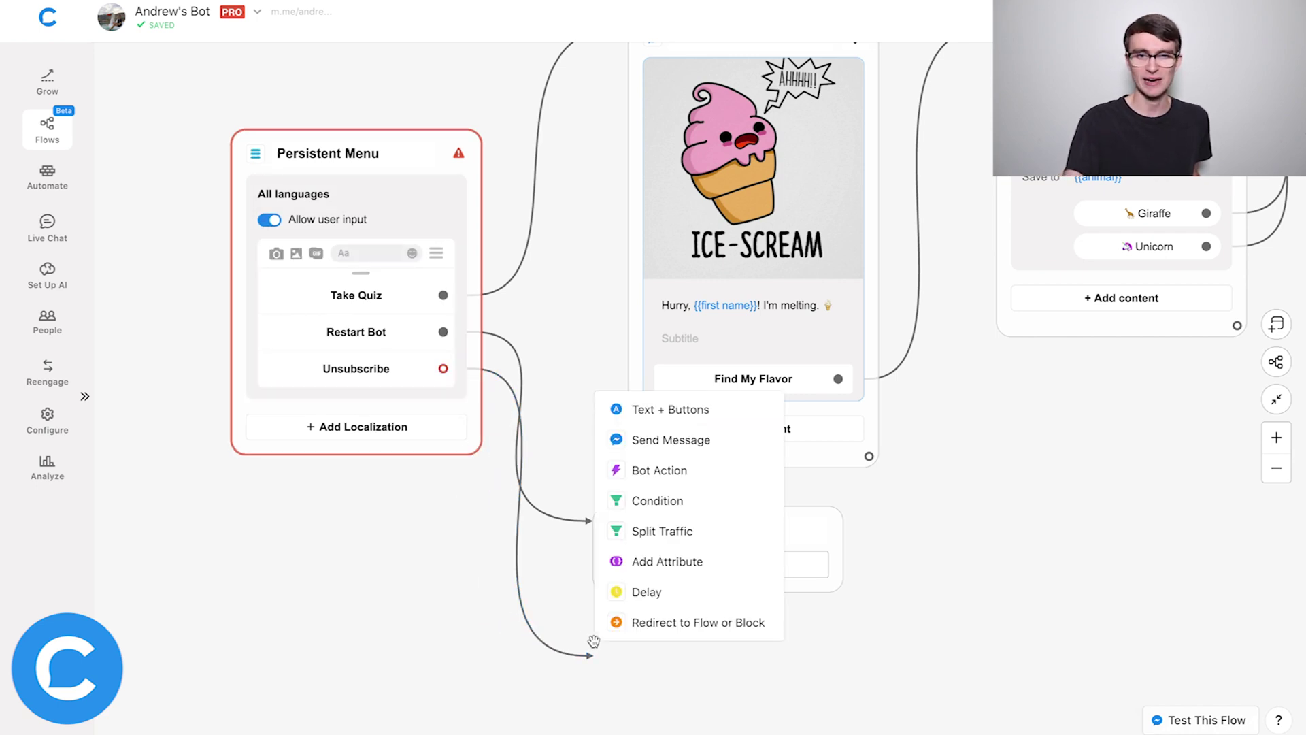
# Step: Add a Redirect block for Unsubscribe targeting the Unsubscribe flow, then organize the blocks
pyautogui.click(641, 624)
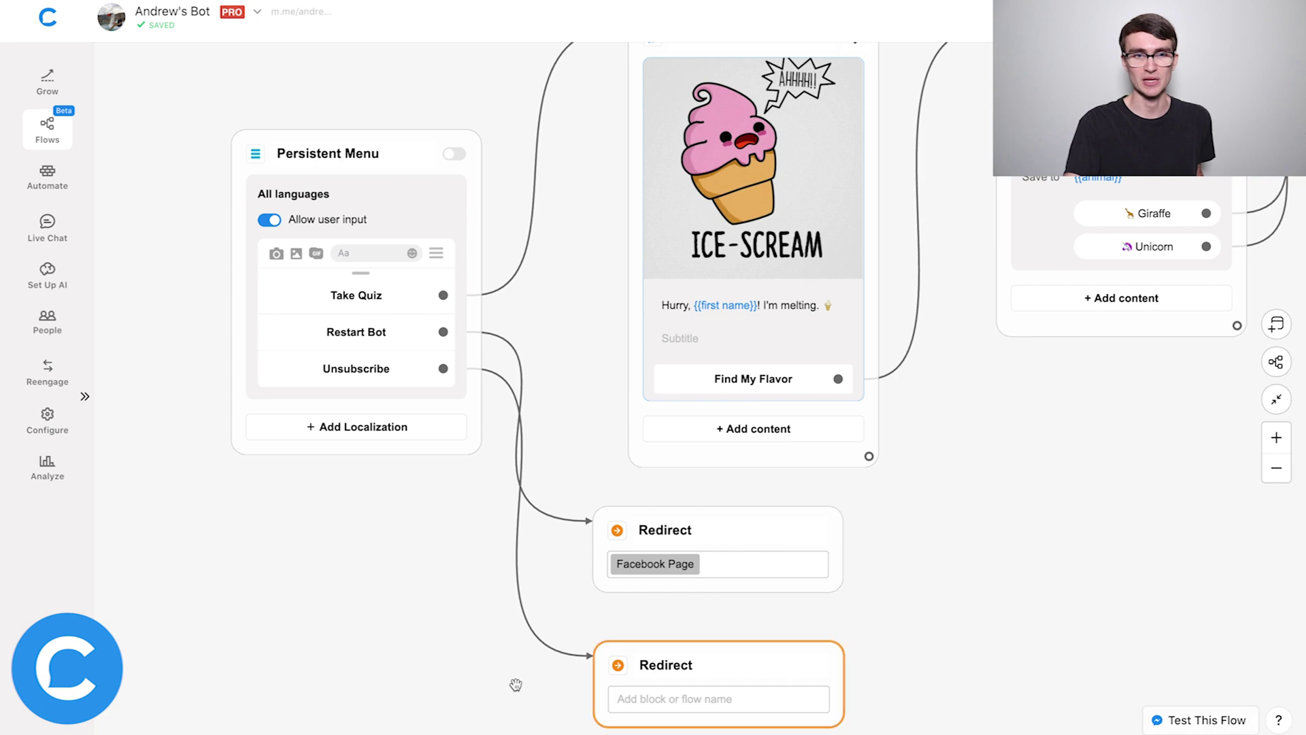
pyautogui.moveTo(515, 683); pyautogui.dragTo(513, 600)
pyautogui.click(705, 613)
pyautogui.write('uns')
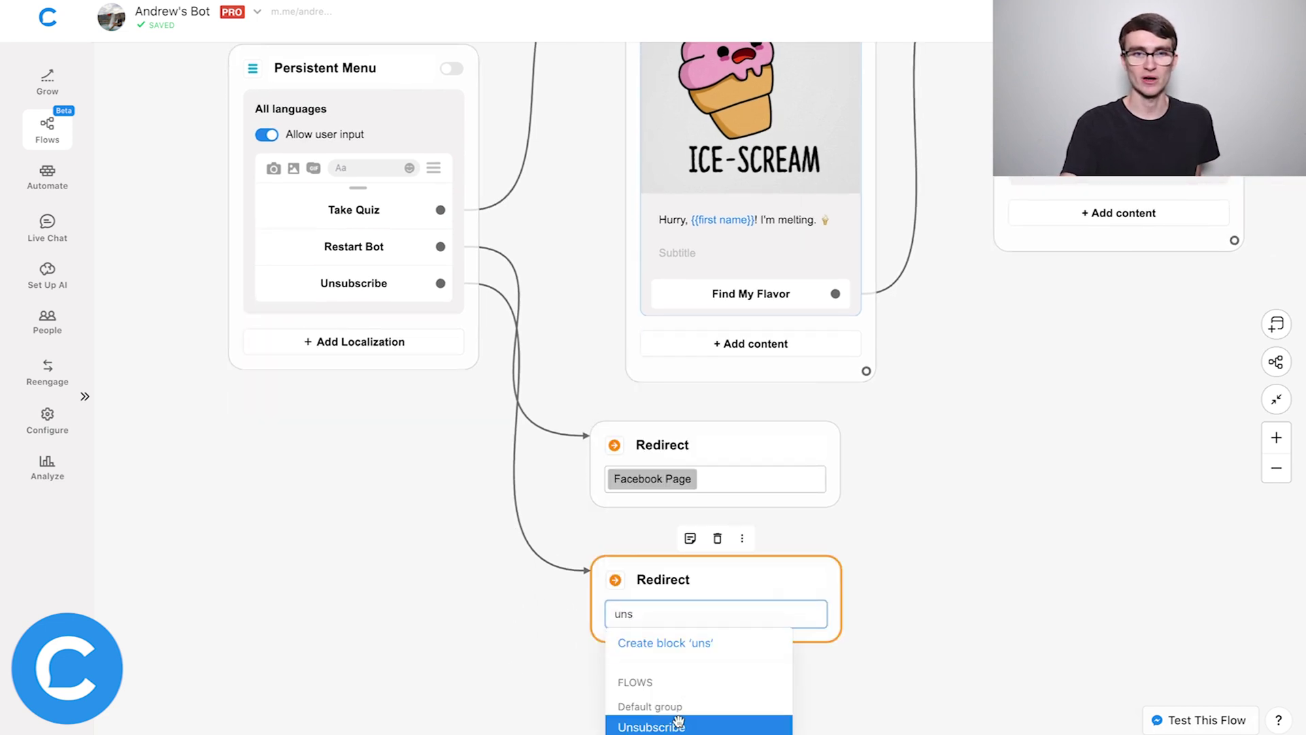
pyautogui.click(679, 726)
pyautogui.click(1276, 362)
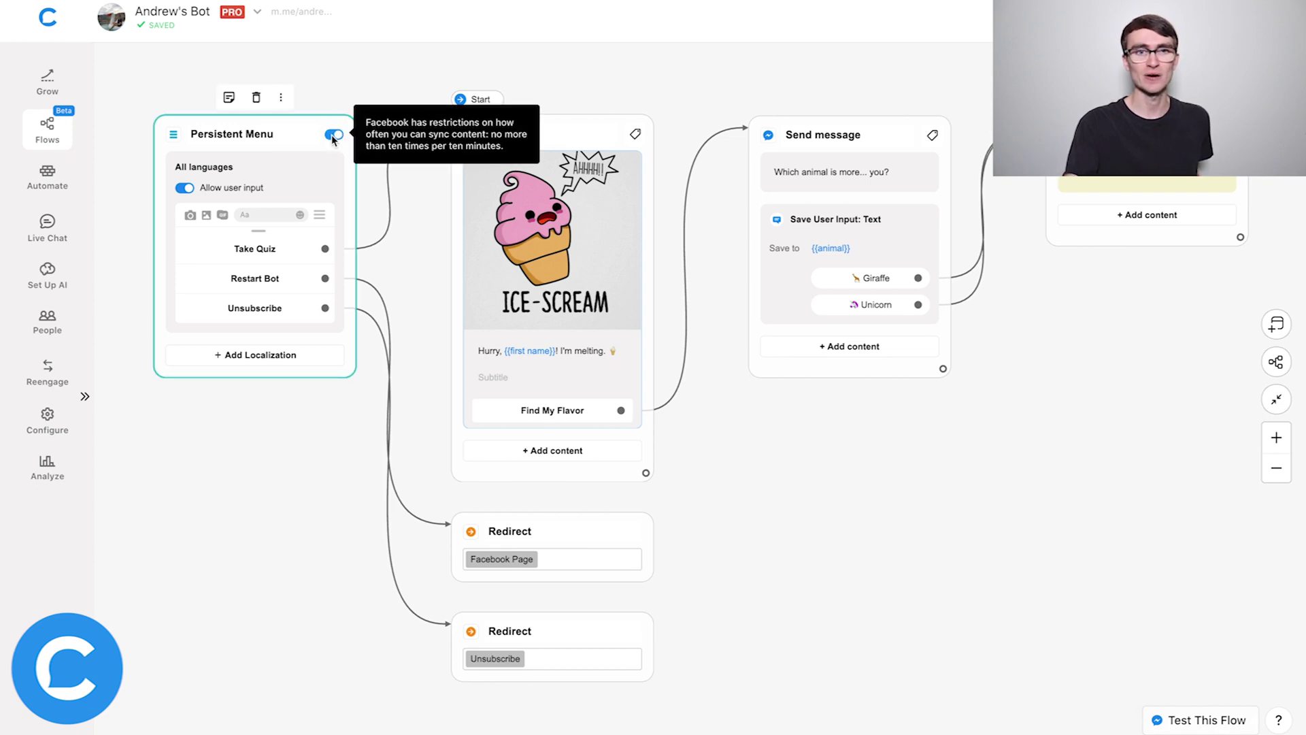
# Step: Toggle on the Persistent Menu in its header and confirm with Continue
pyautogui.click(333, 139)
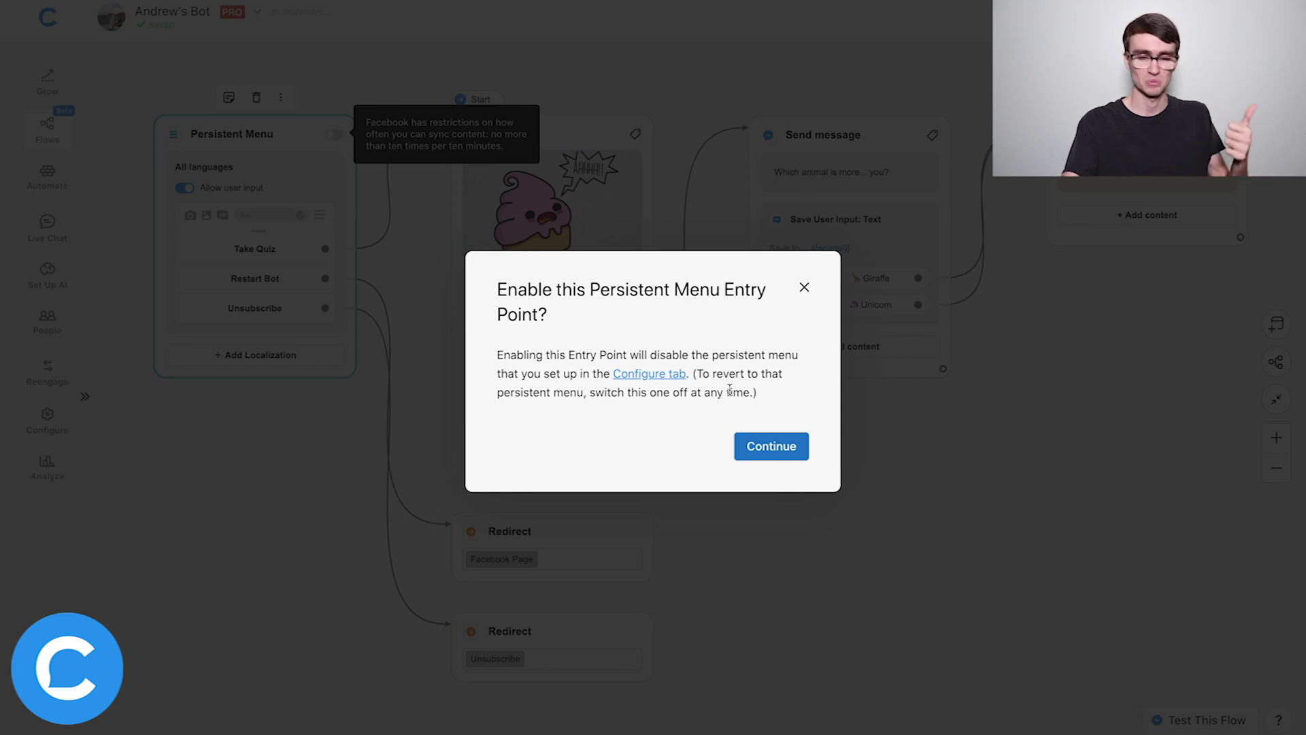
pyautogui.click(736, 444)
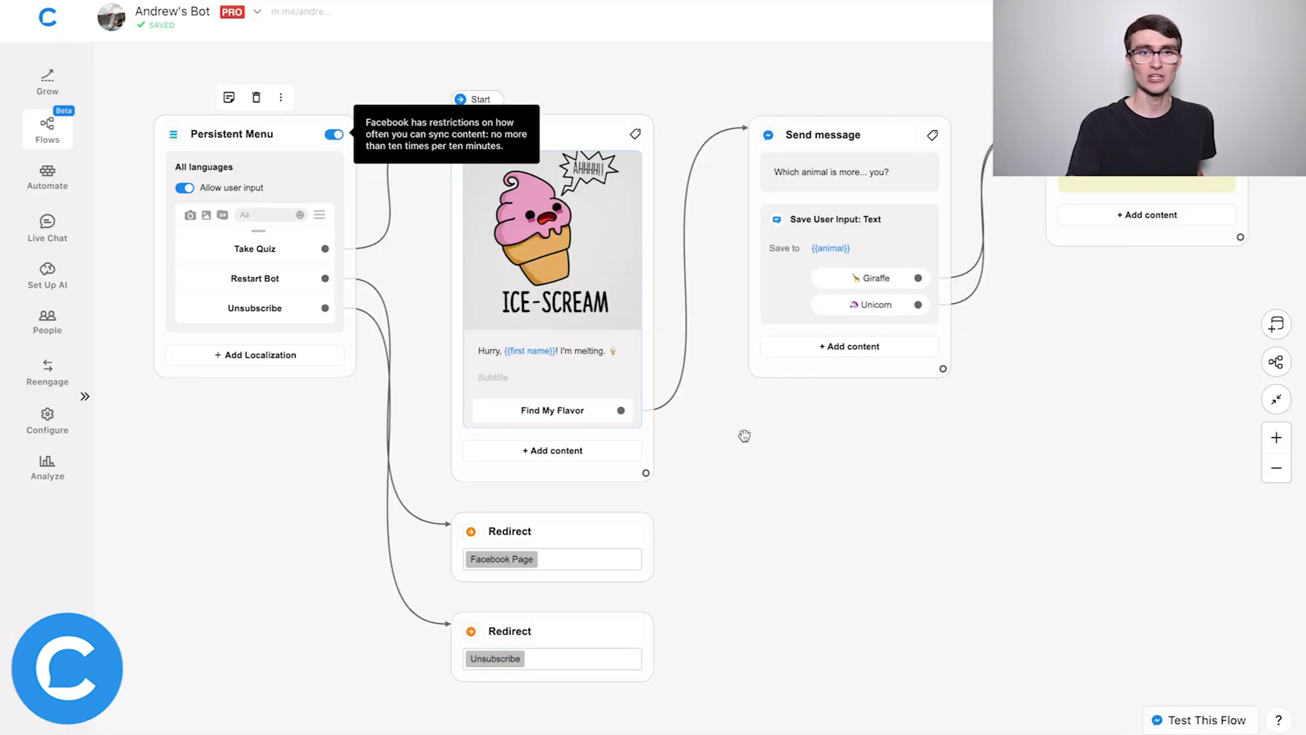
pyautogui.click(297, 532)
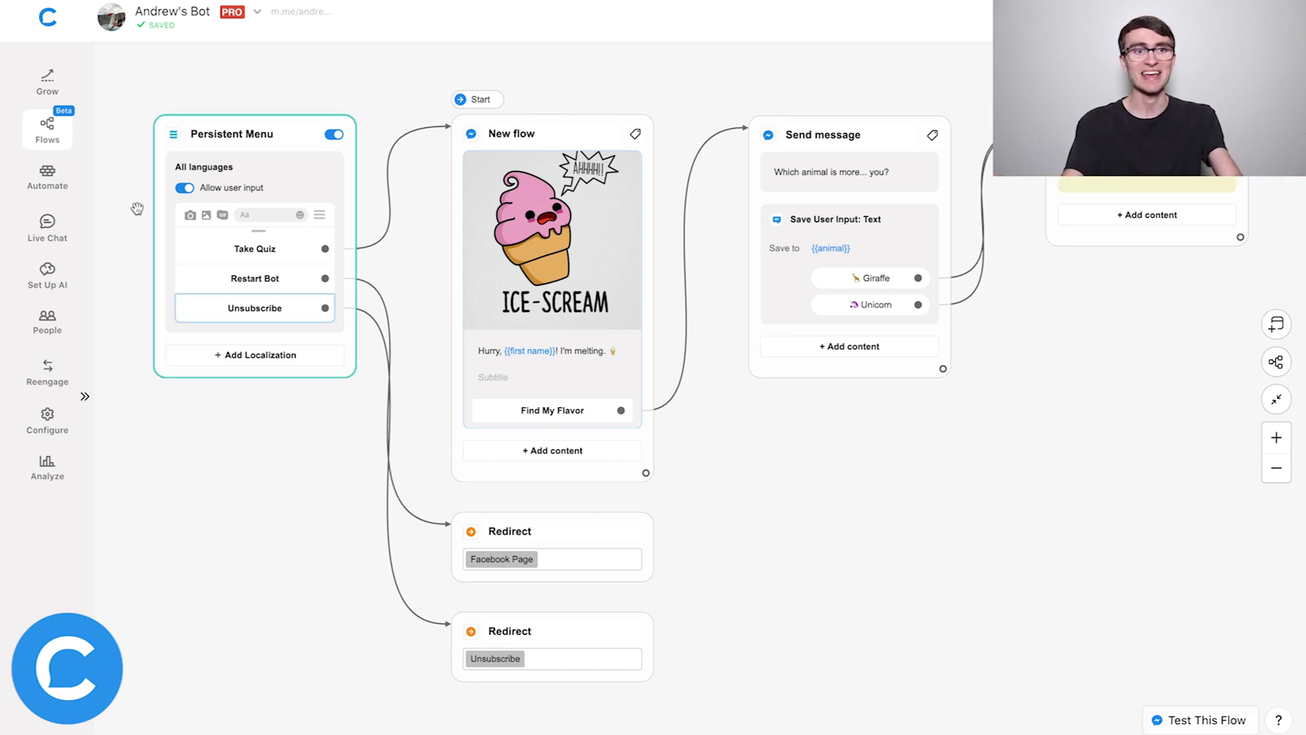
# Step: Zoom in on the menu and pick Danish from the + Add Localization language list
pyautogui.scroll(5, 130, 203)
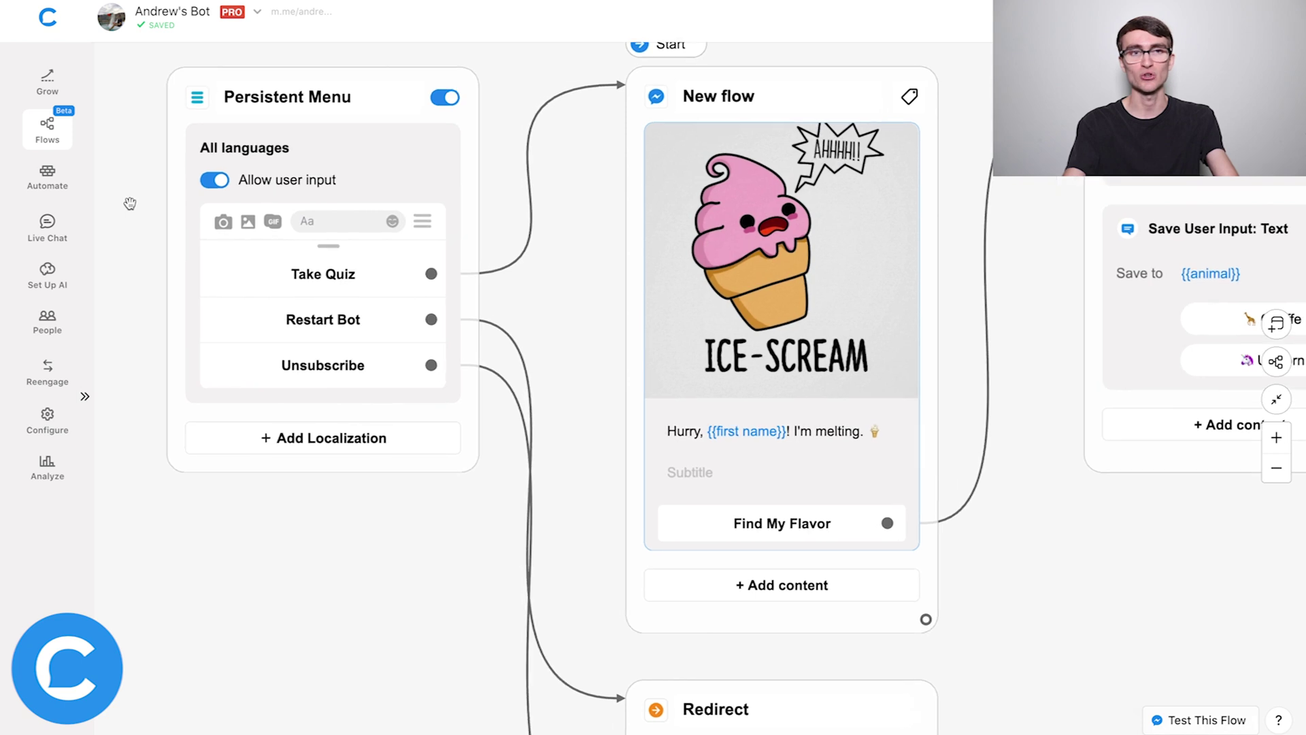
pyautogui.scroll(1, 129, 203)
pyautogui.moveTo(136, 232); pyautogui.dragTo(157, 260)
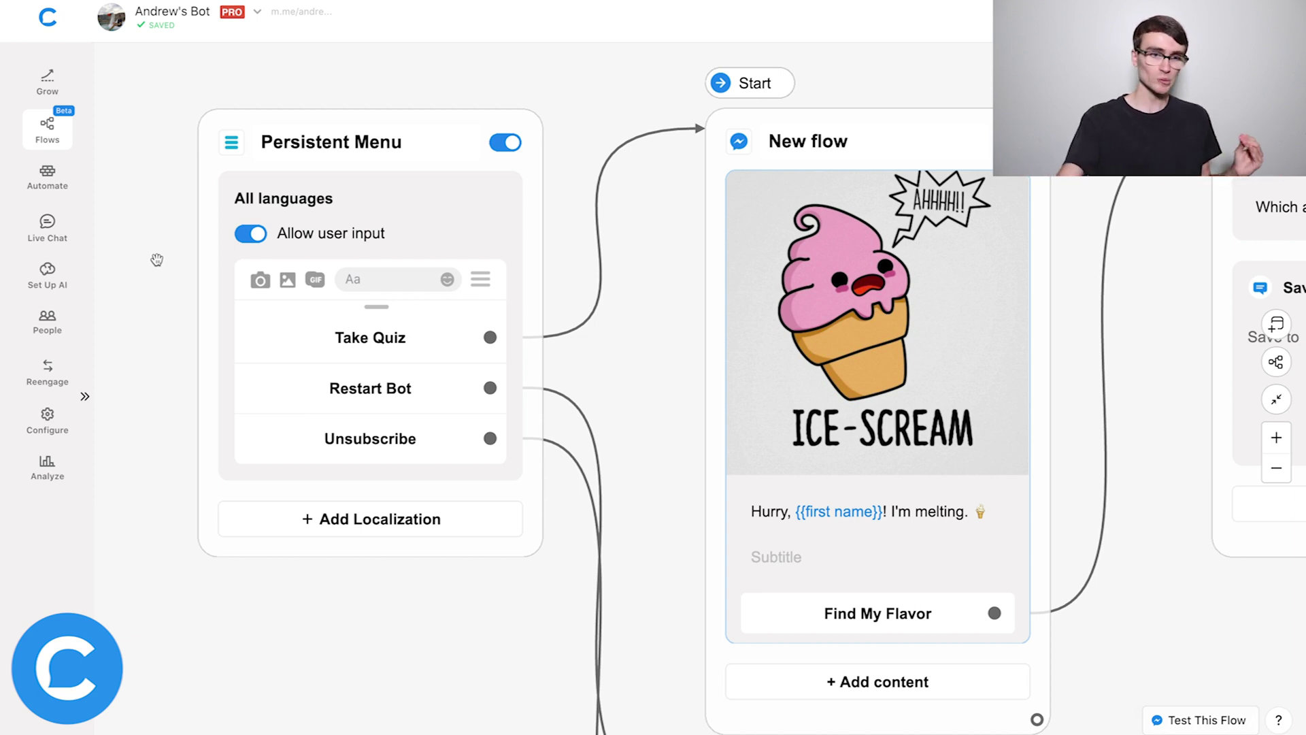
pyautogui.click(286, 520)
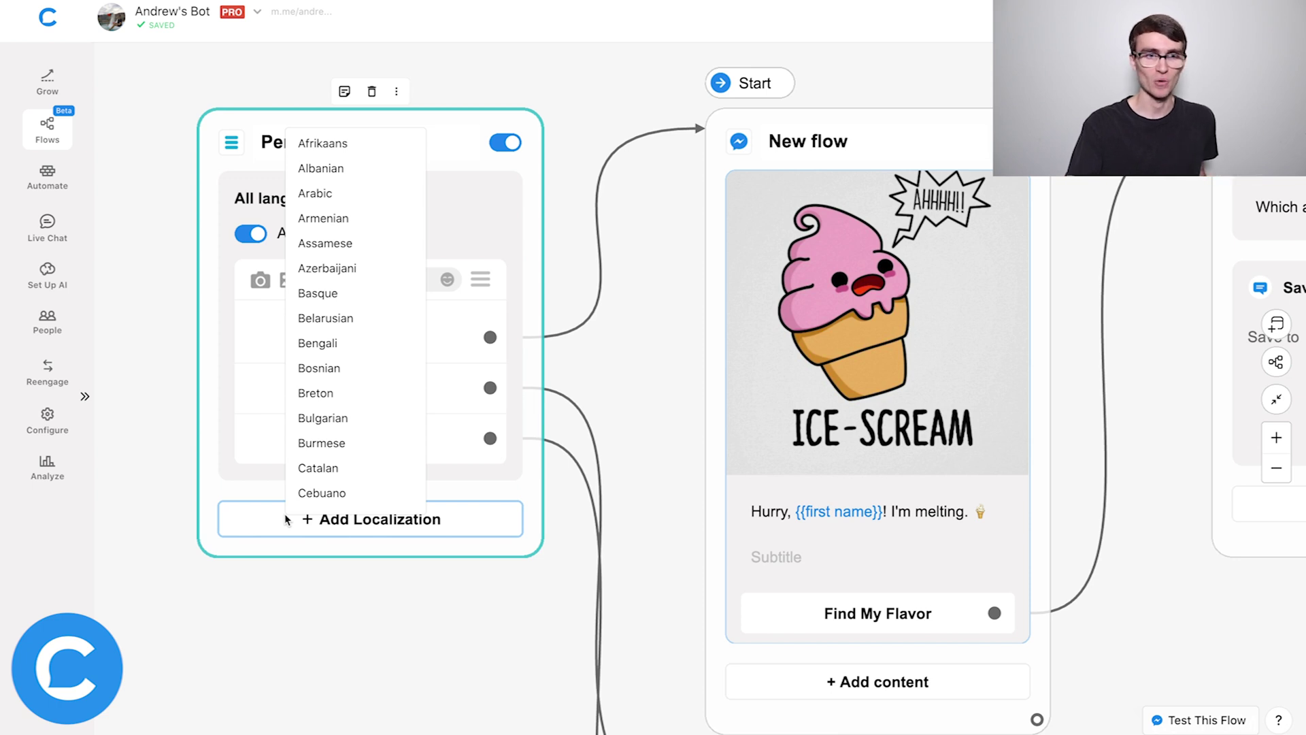
pyautogui.scroll(-3, 343, 294)
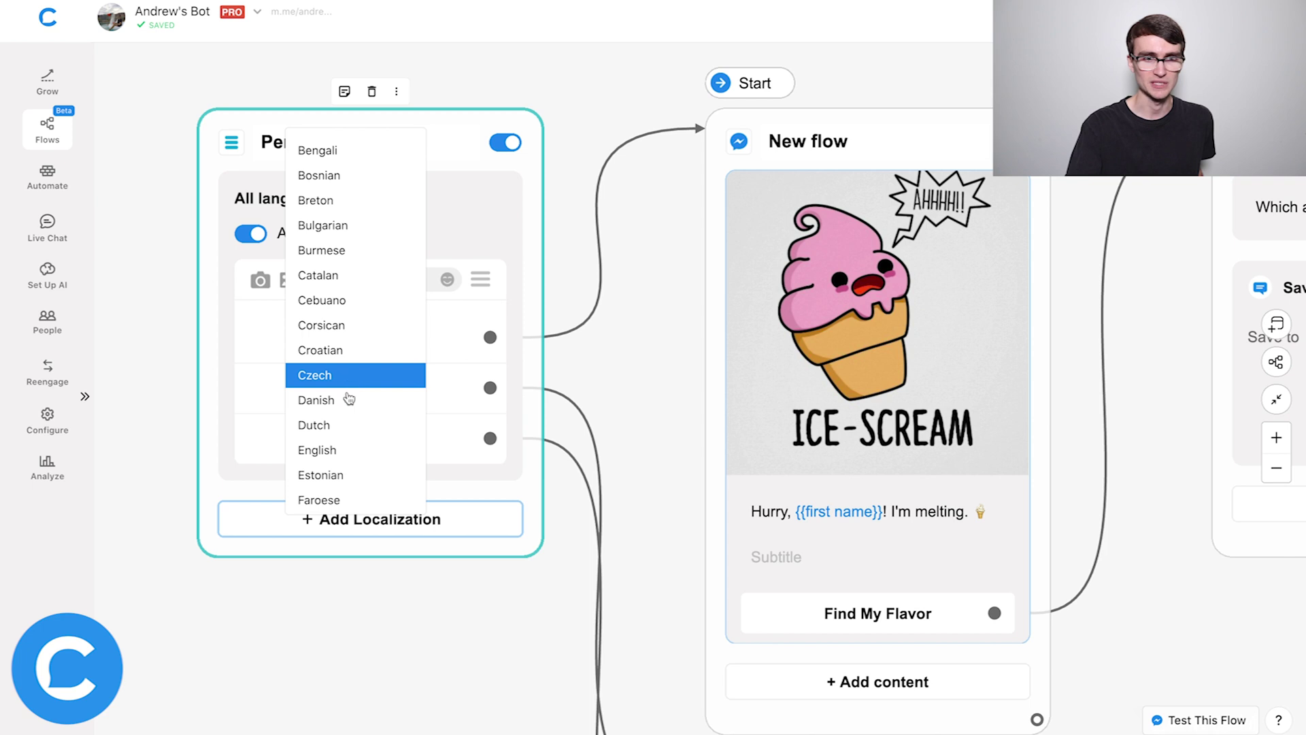
pyautogui.click(348, 401)
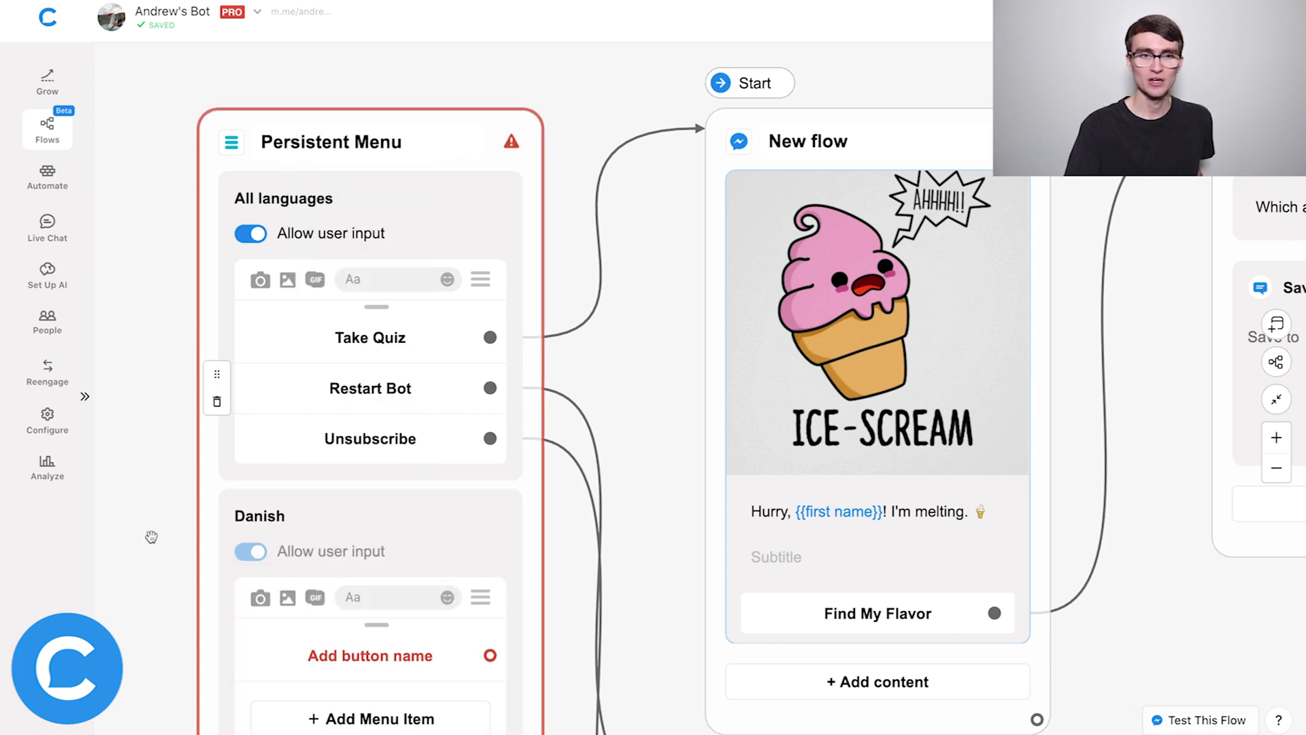
pyautogui.scroll(-2, 154, 406)
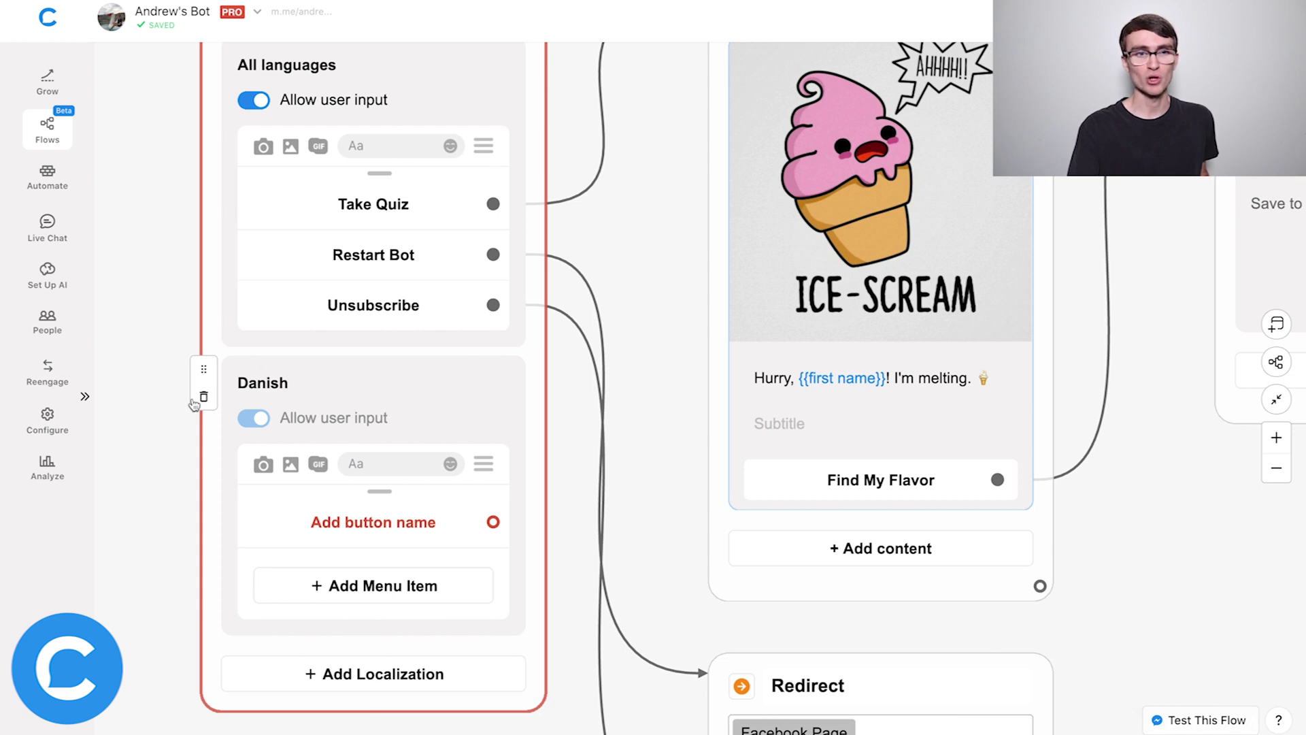
# Step: Delete the Danish localization section and pan back to the menu header
pyautogui.click(202, 395)
pyautogui.moveTo(174, 295); pyautogui.dragTo(183, 408)
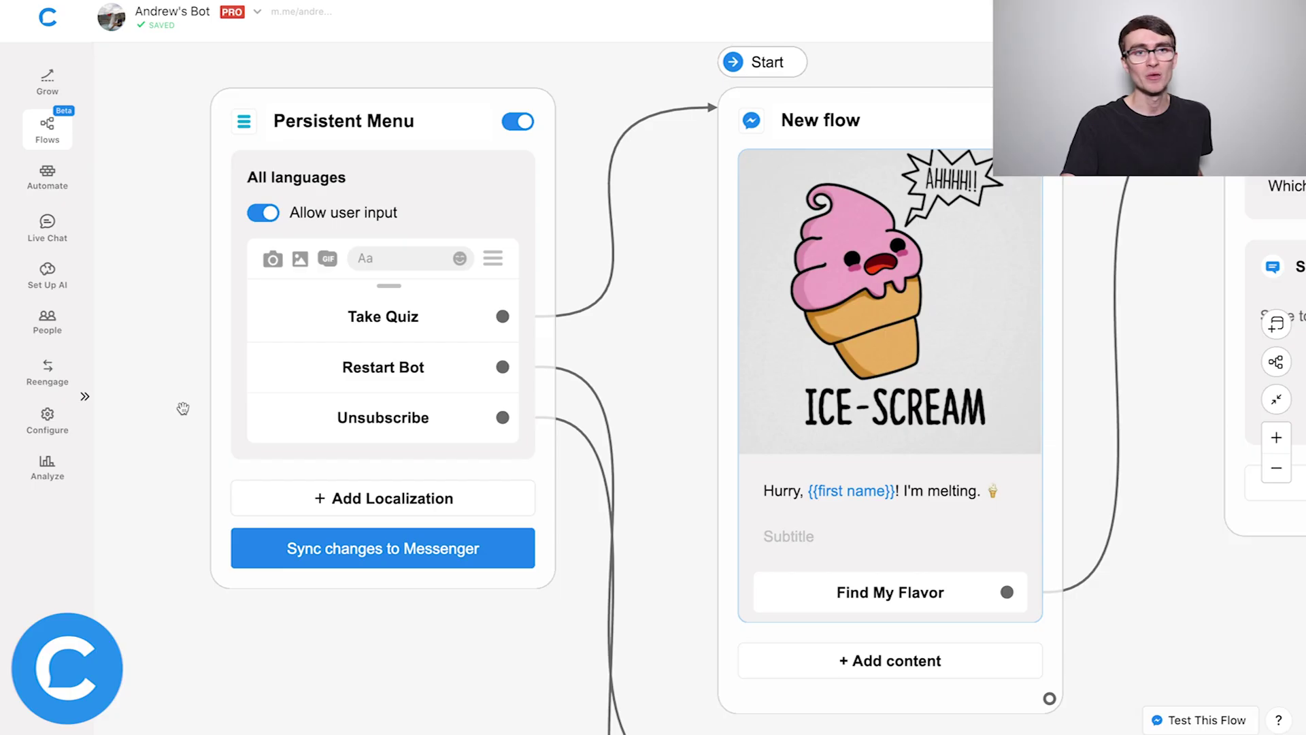
# Step: Turn off Allow user input for All languages, then organize the flow's blocks into rows
pyautogui.click(271, 215)
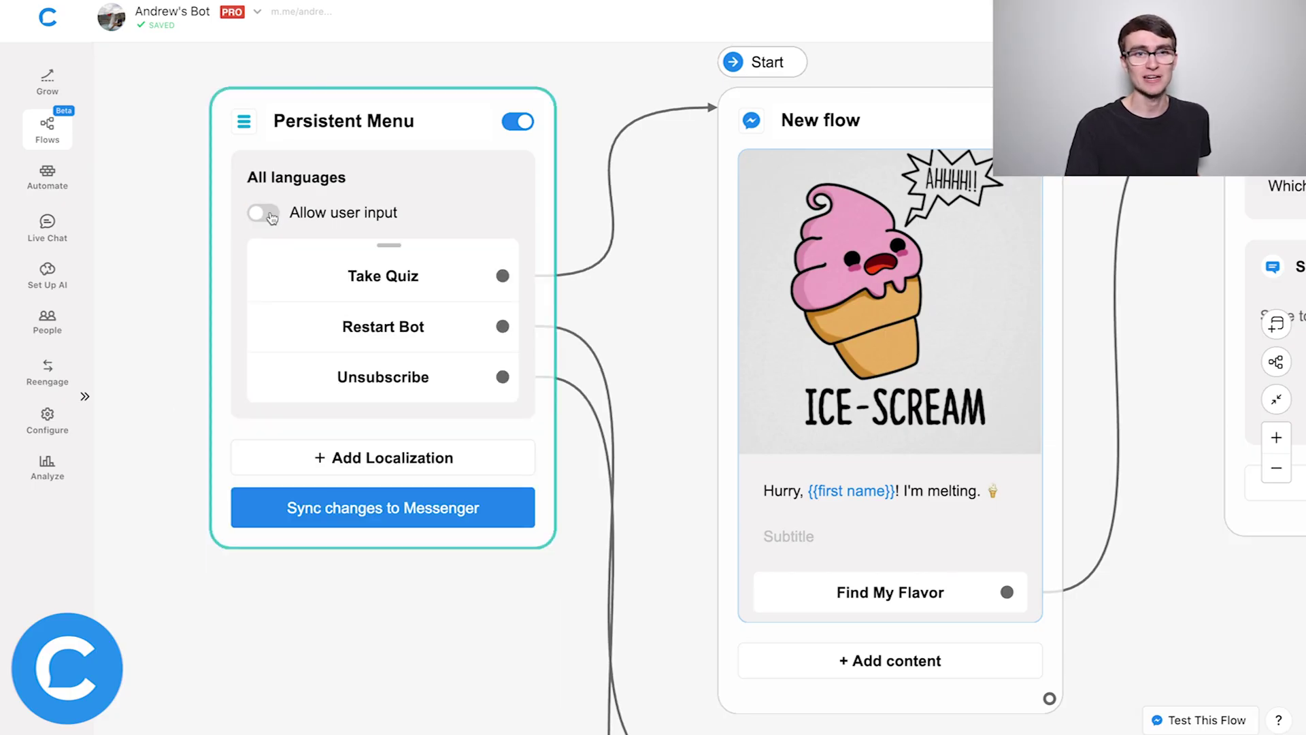
pyautogui.click(170, 319)
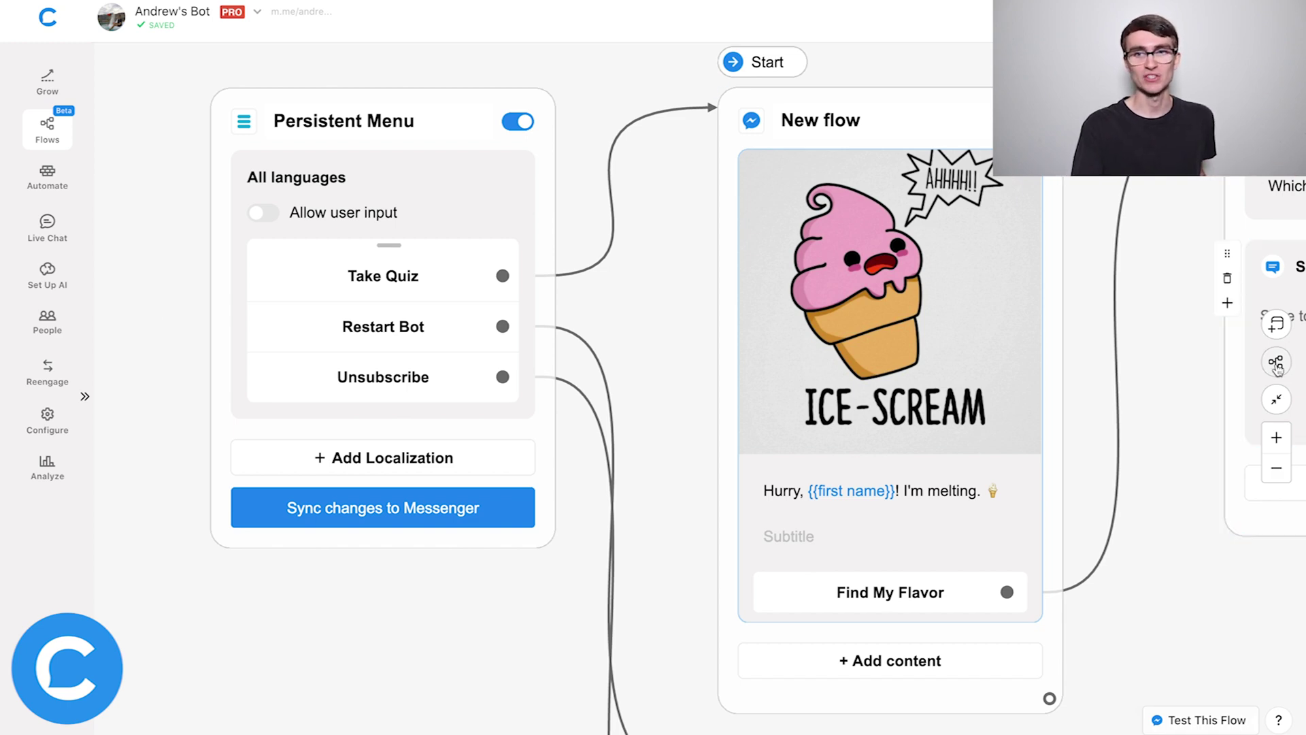
pyautogui.click(1277, 364)
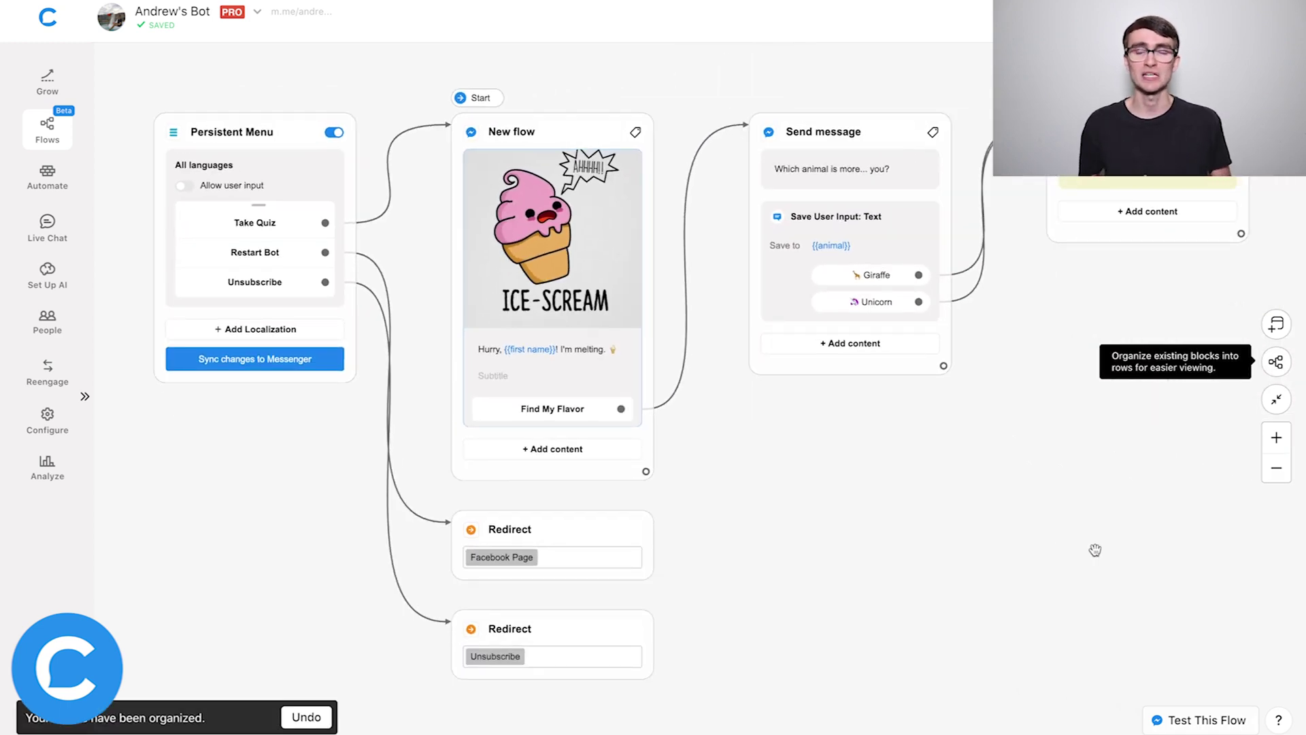